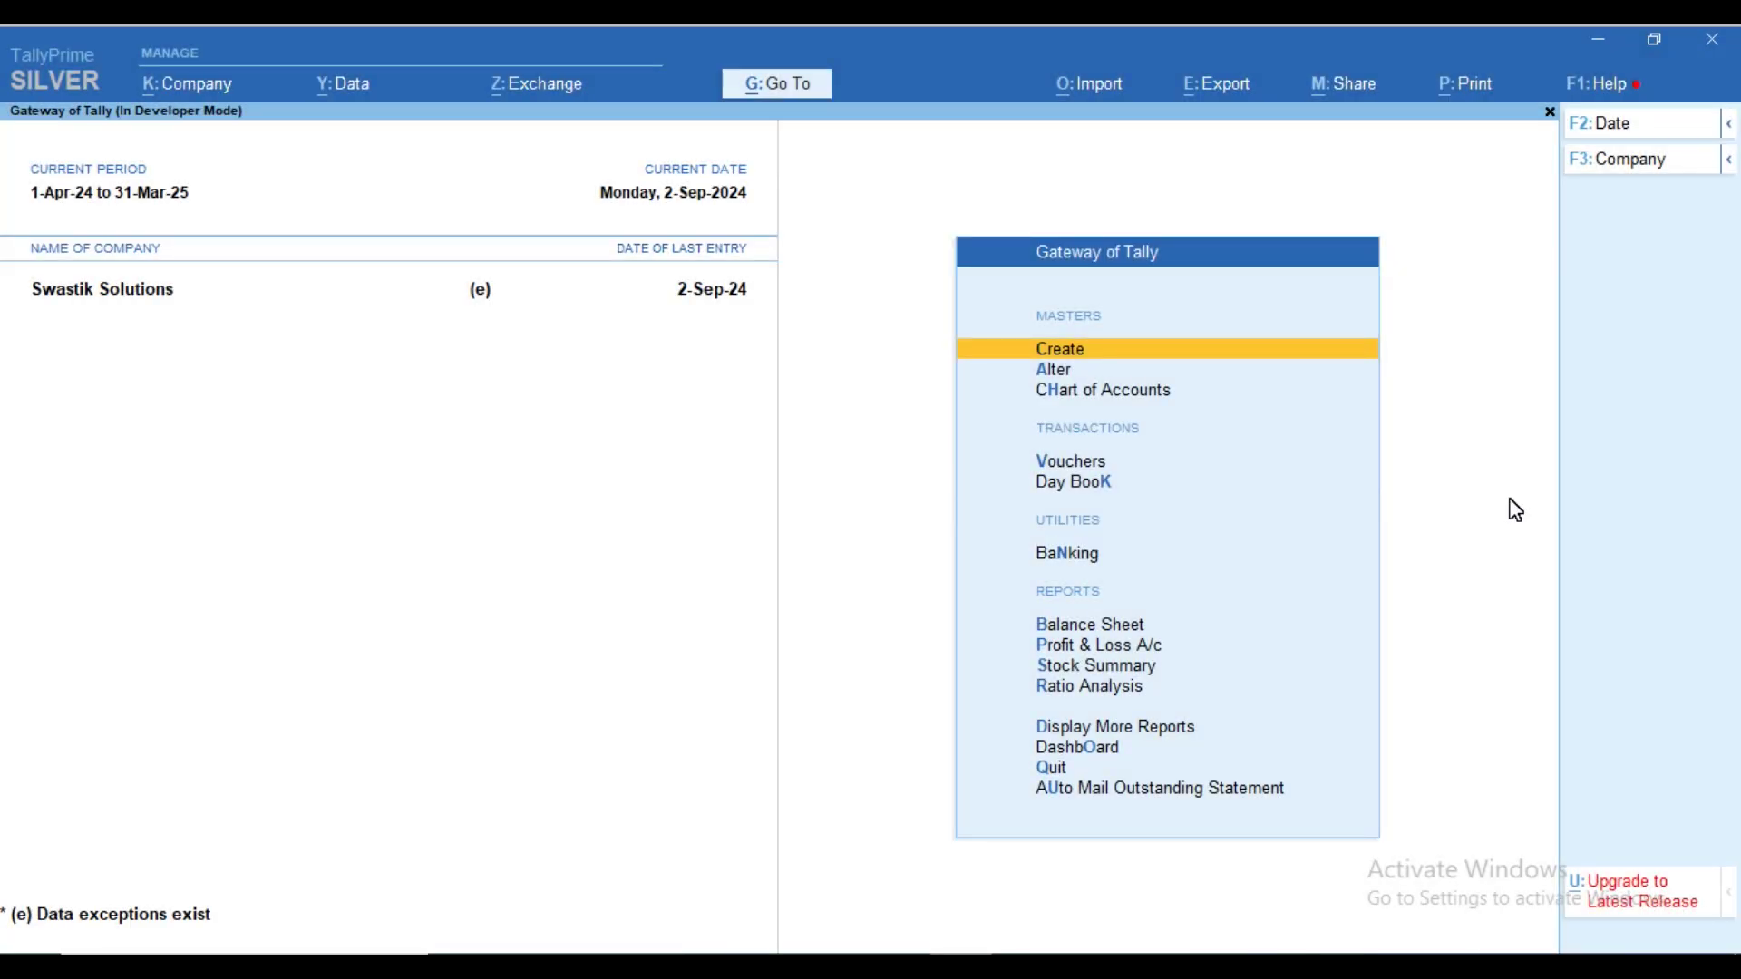
From the Gateway of Tally, open Auto Mail Outstanding Statement to list debtors' emails and balances
key("Down")
key("Down")
key("Down")
key("Down")
key("Down")
key("Down")
key("Down")
key("Down")
key("End")
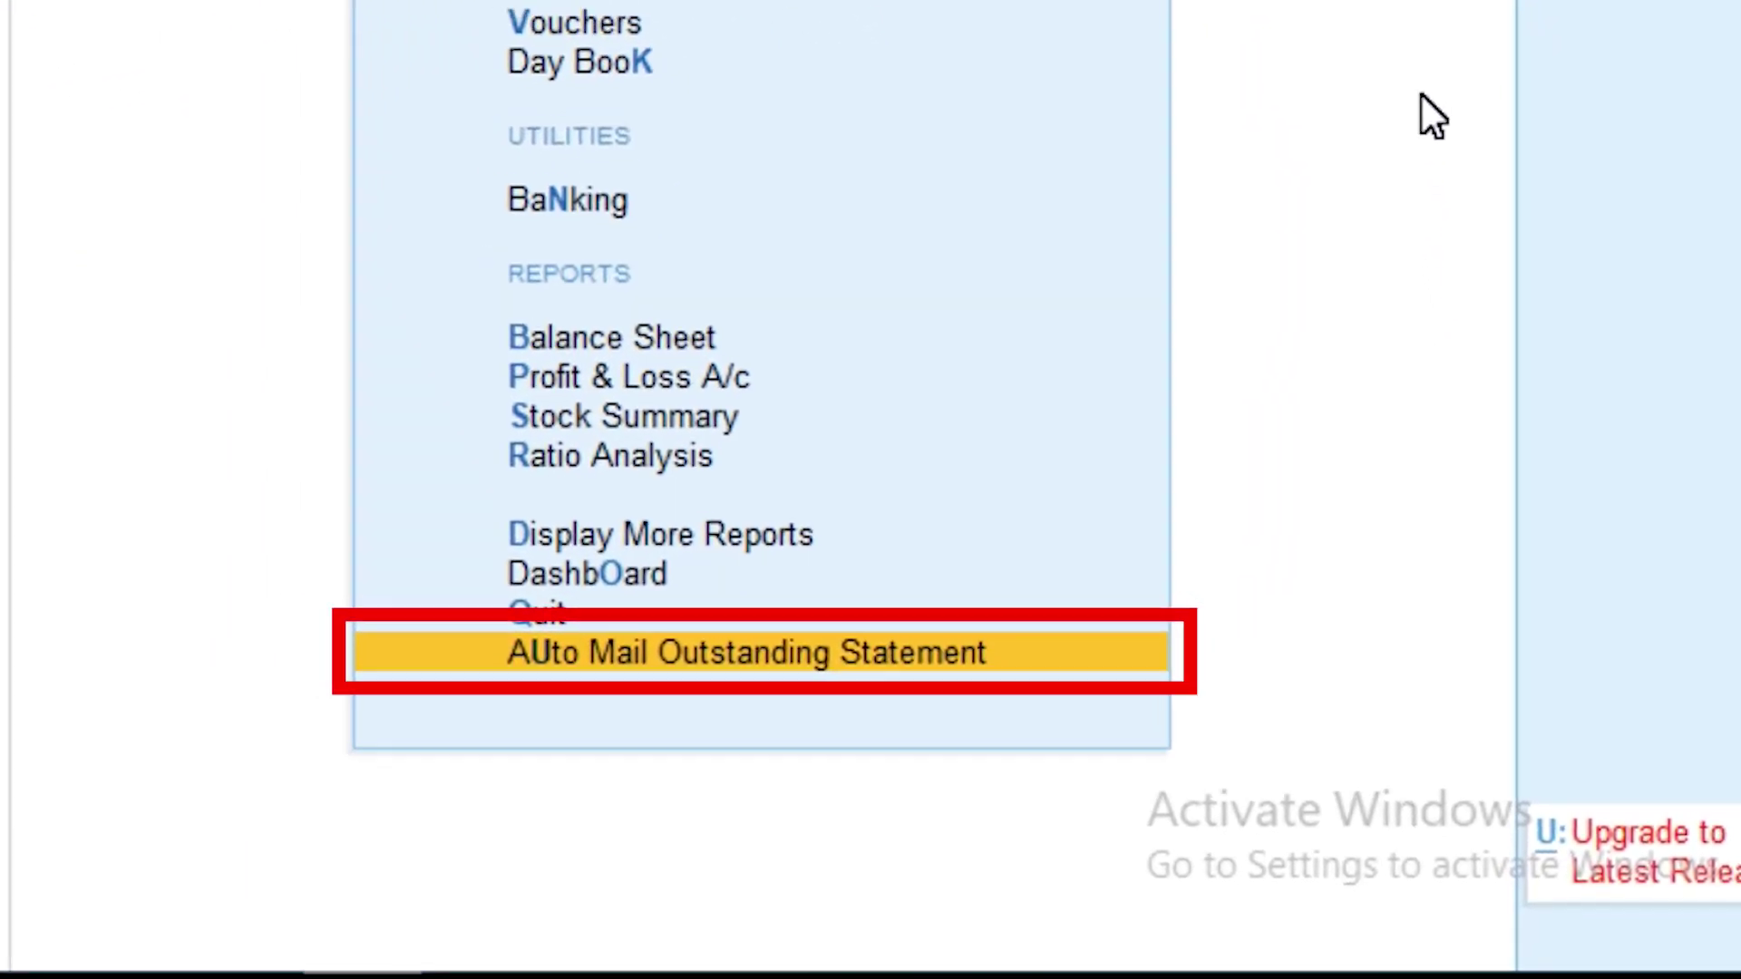
key("Return")
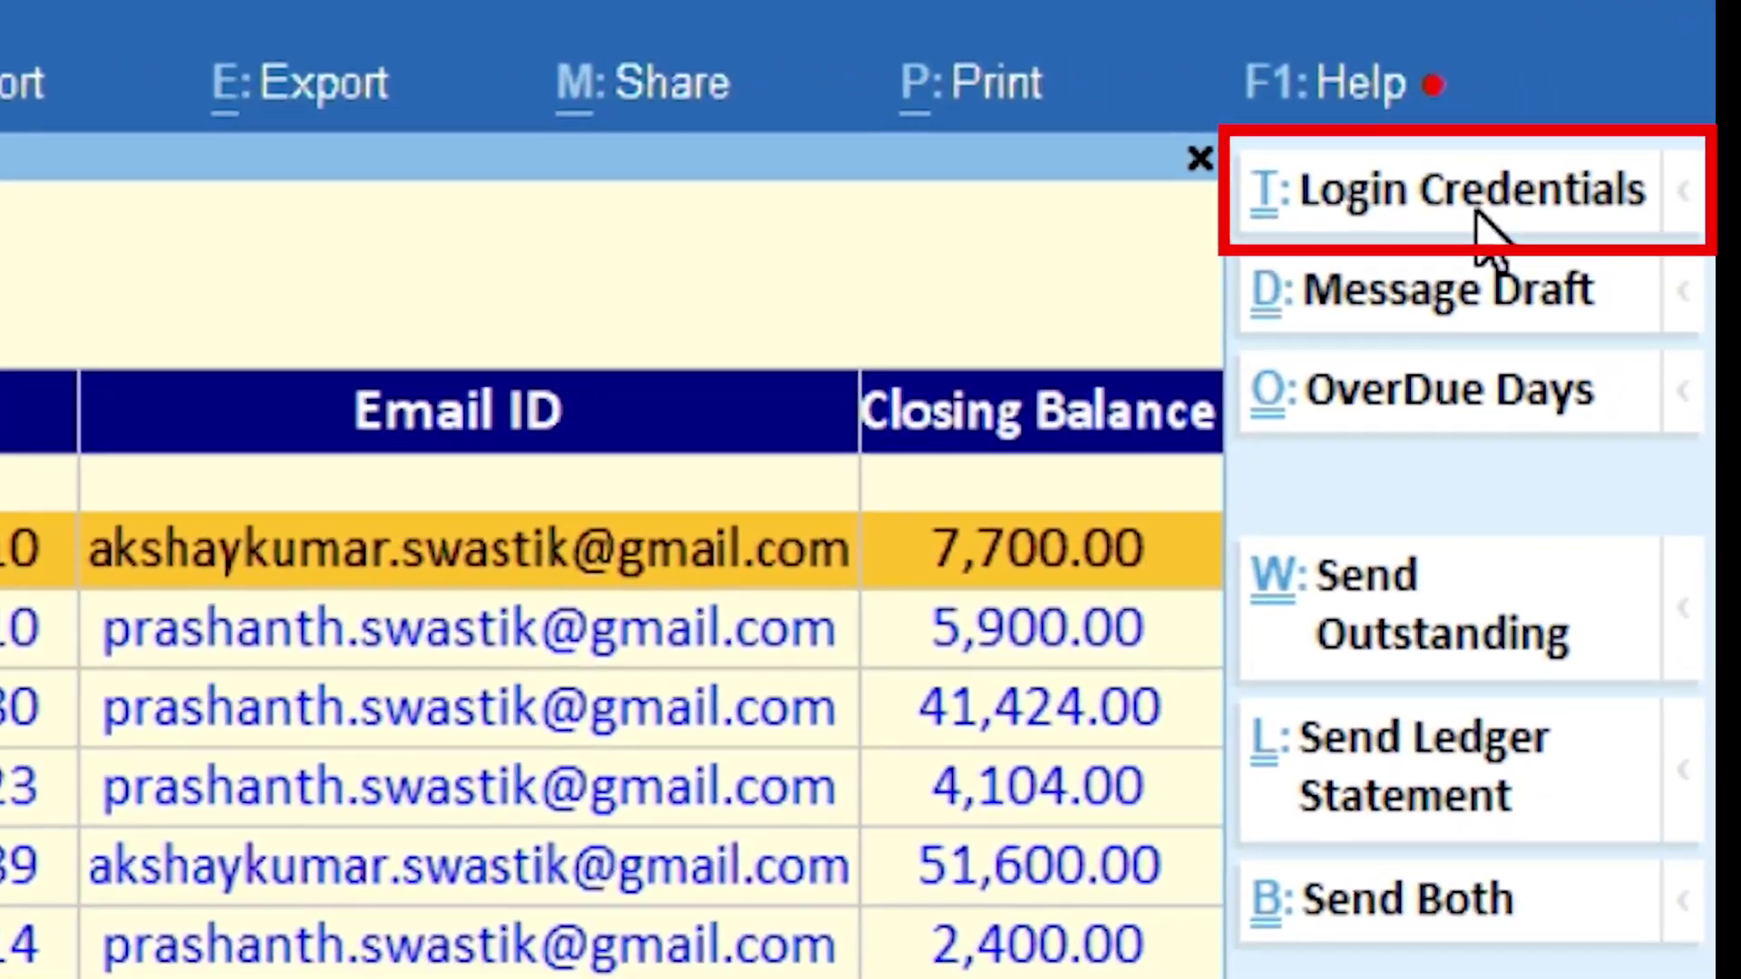
Set the email login credentials to use Gmail as the mail server and accept
left_click(1470, 214)
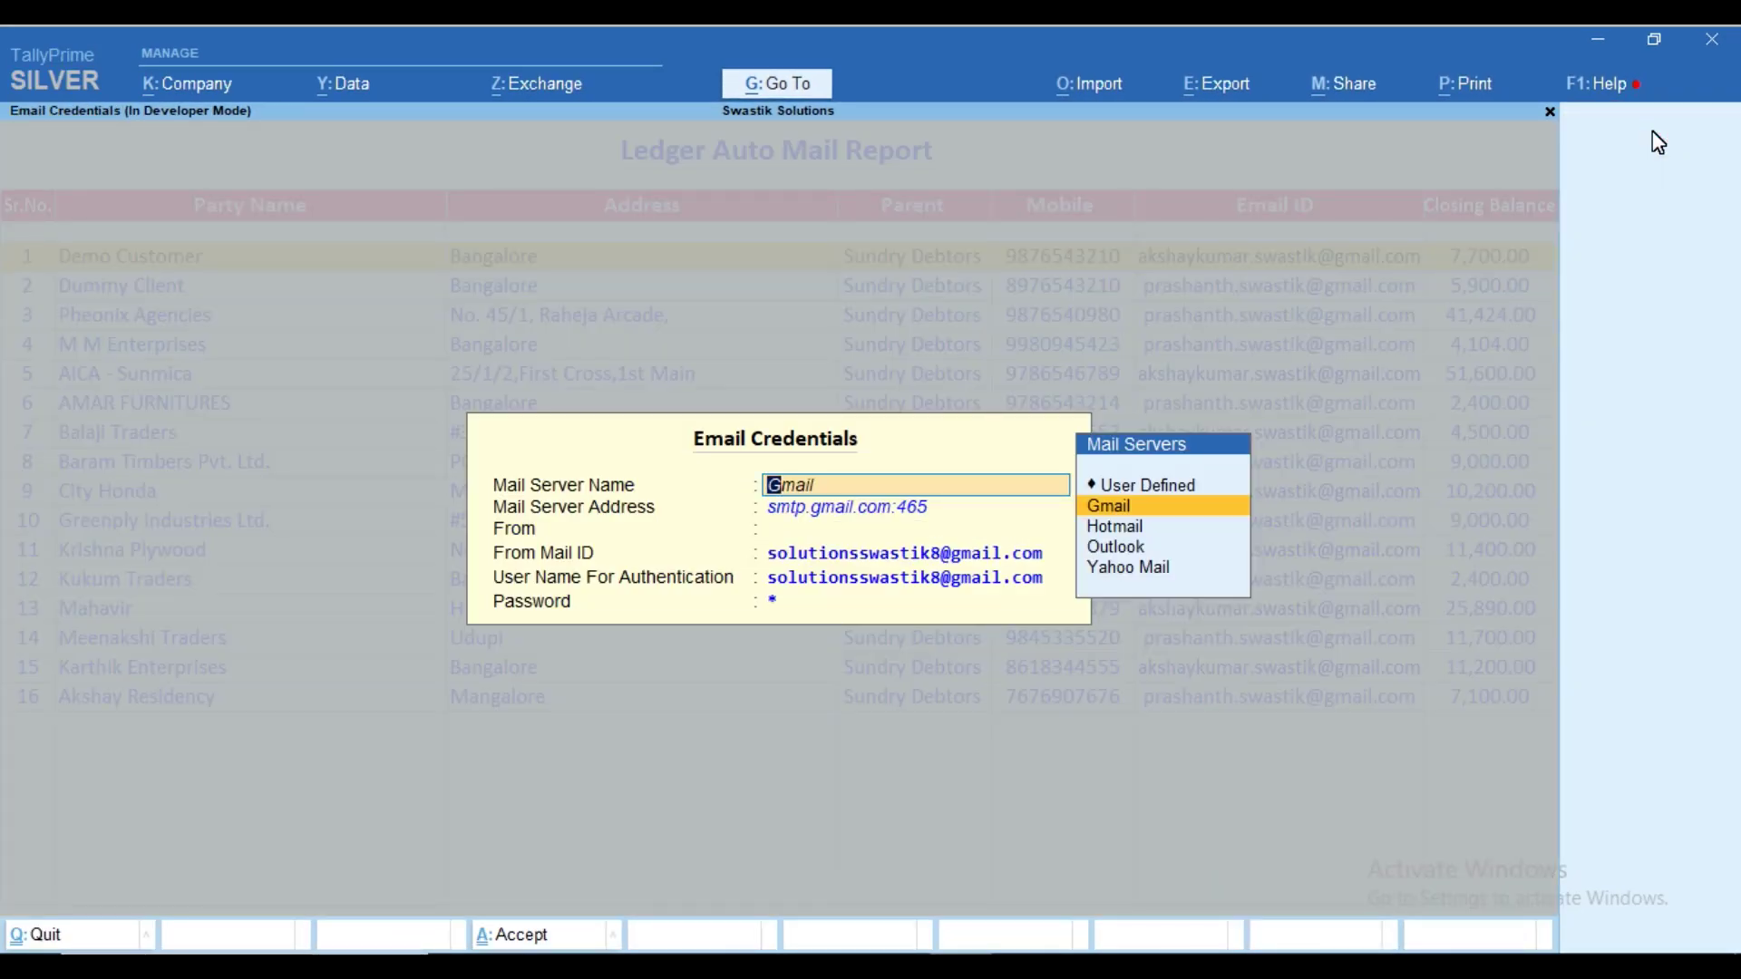
key("Return")
key("Return")
key("Return")
key("Return")
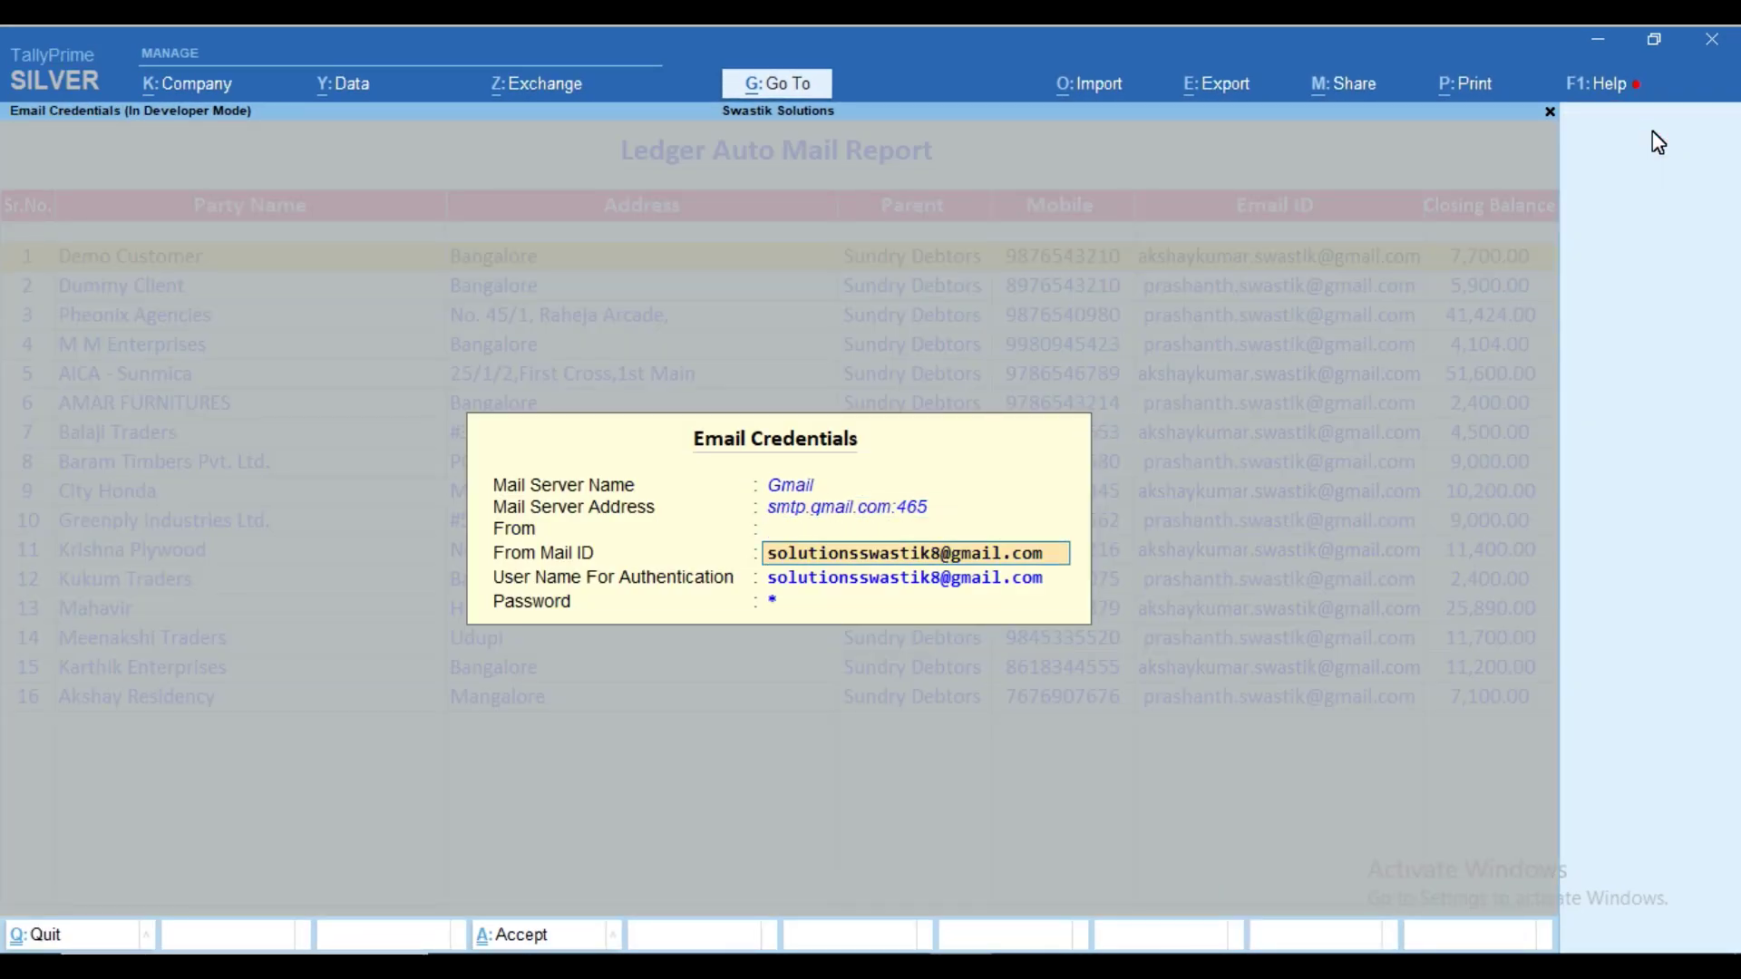
key("Return")
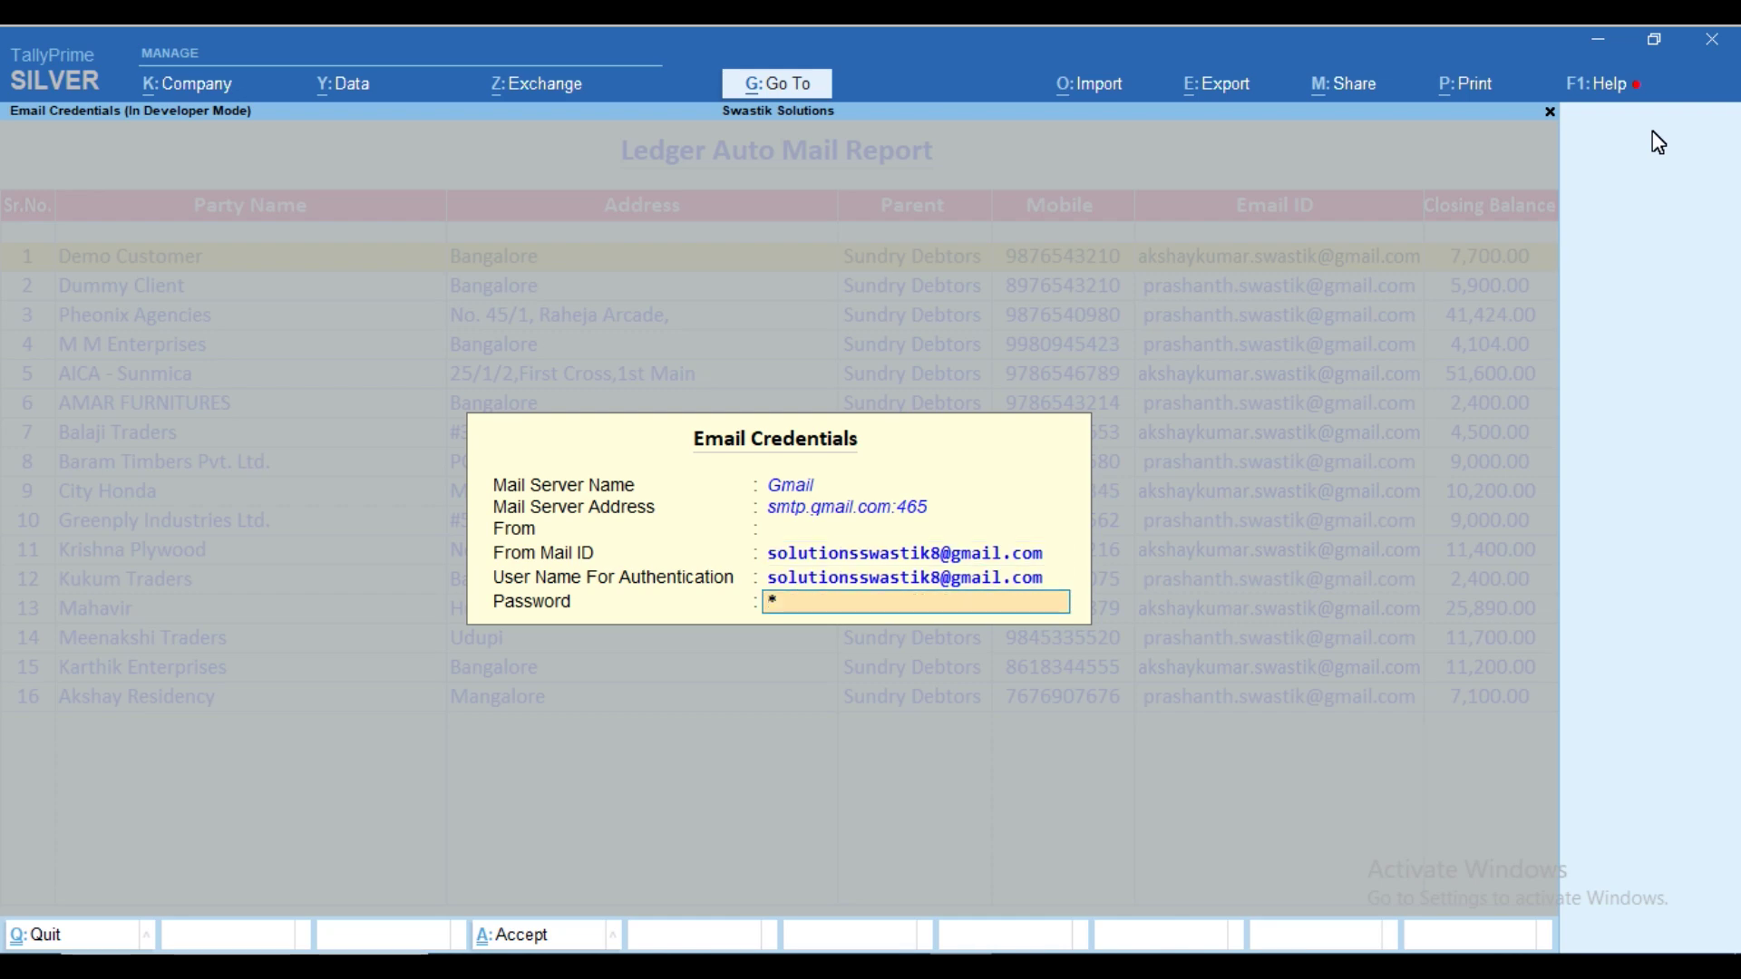
key("Return")
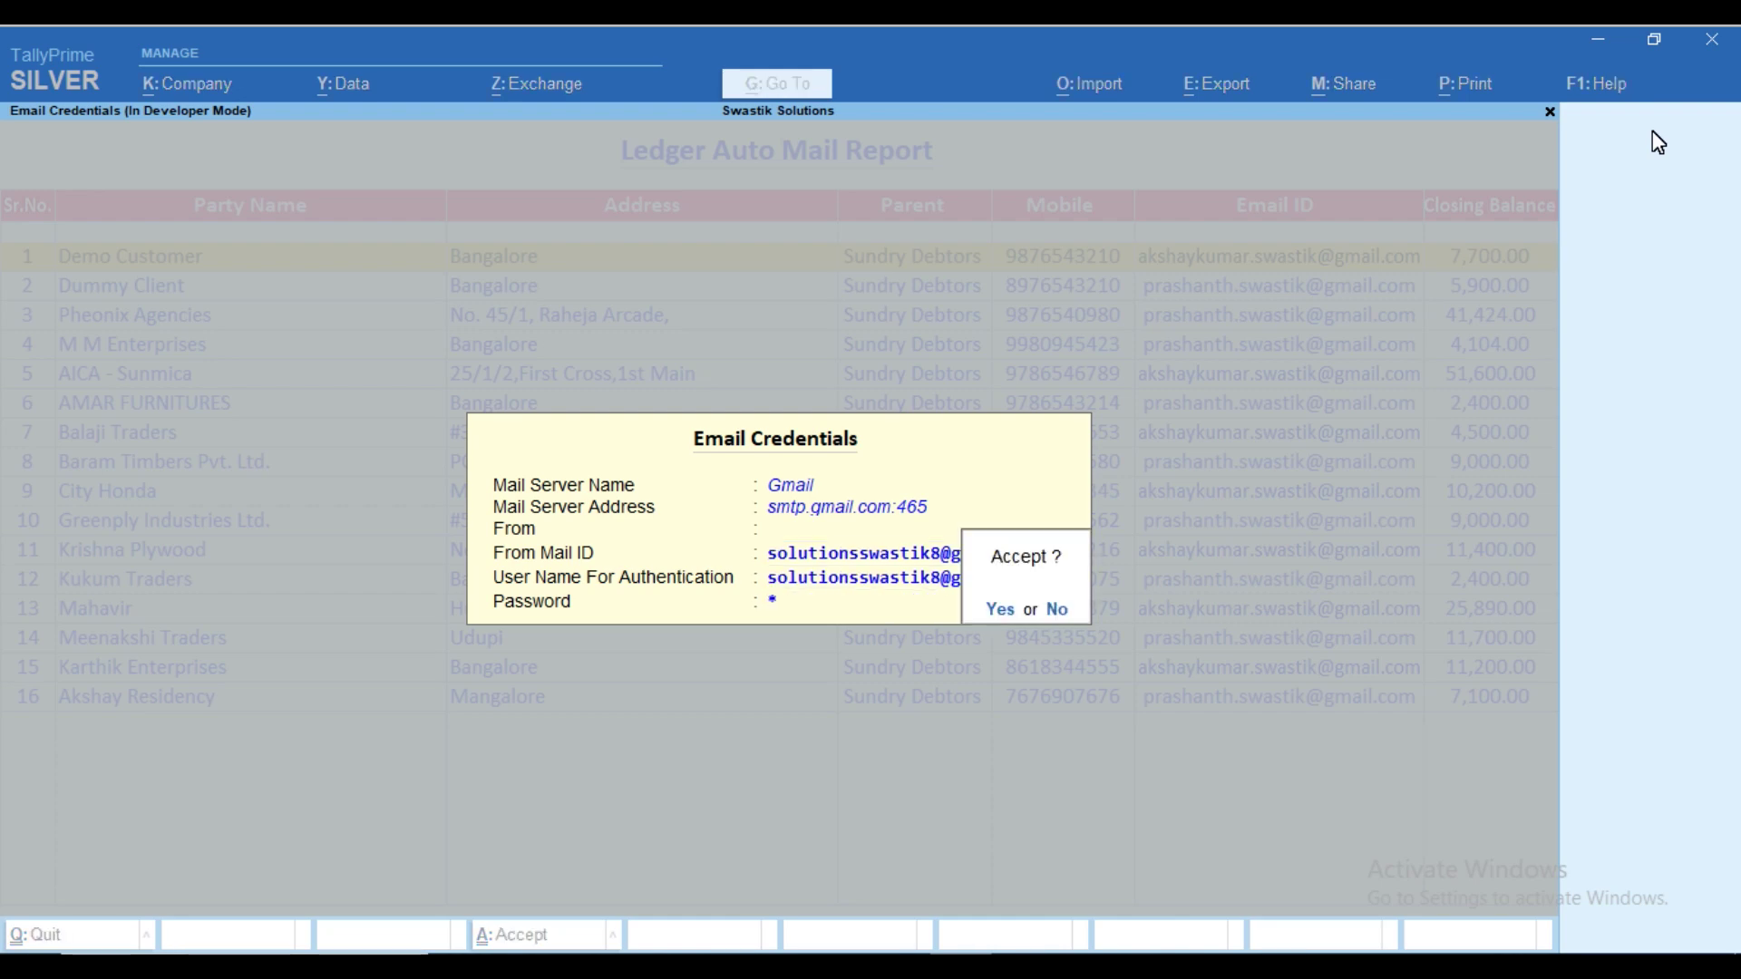
key("Return")
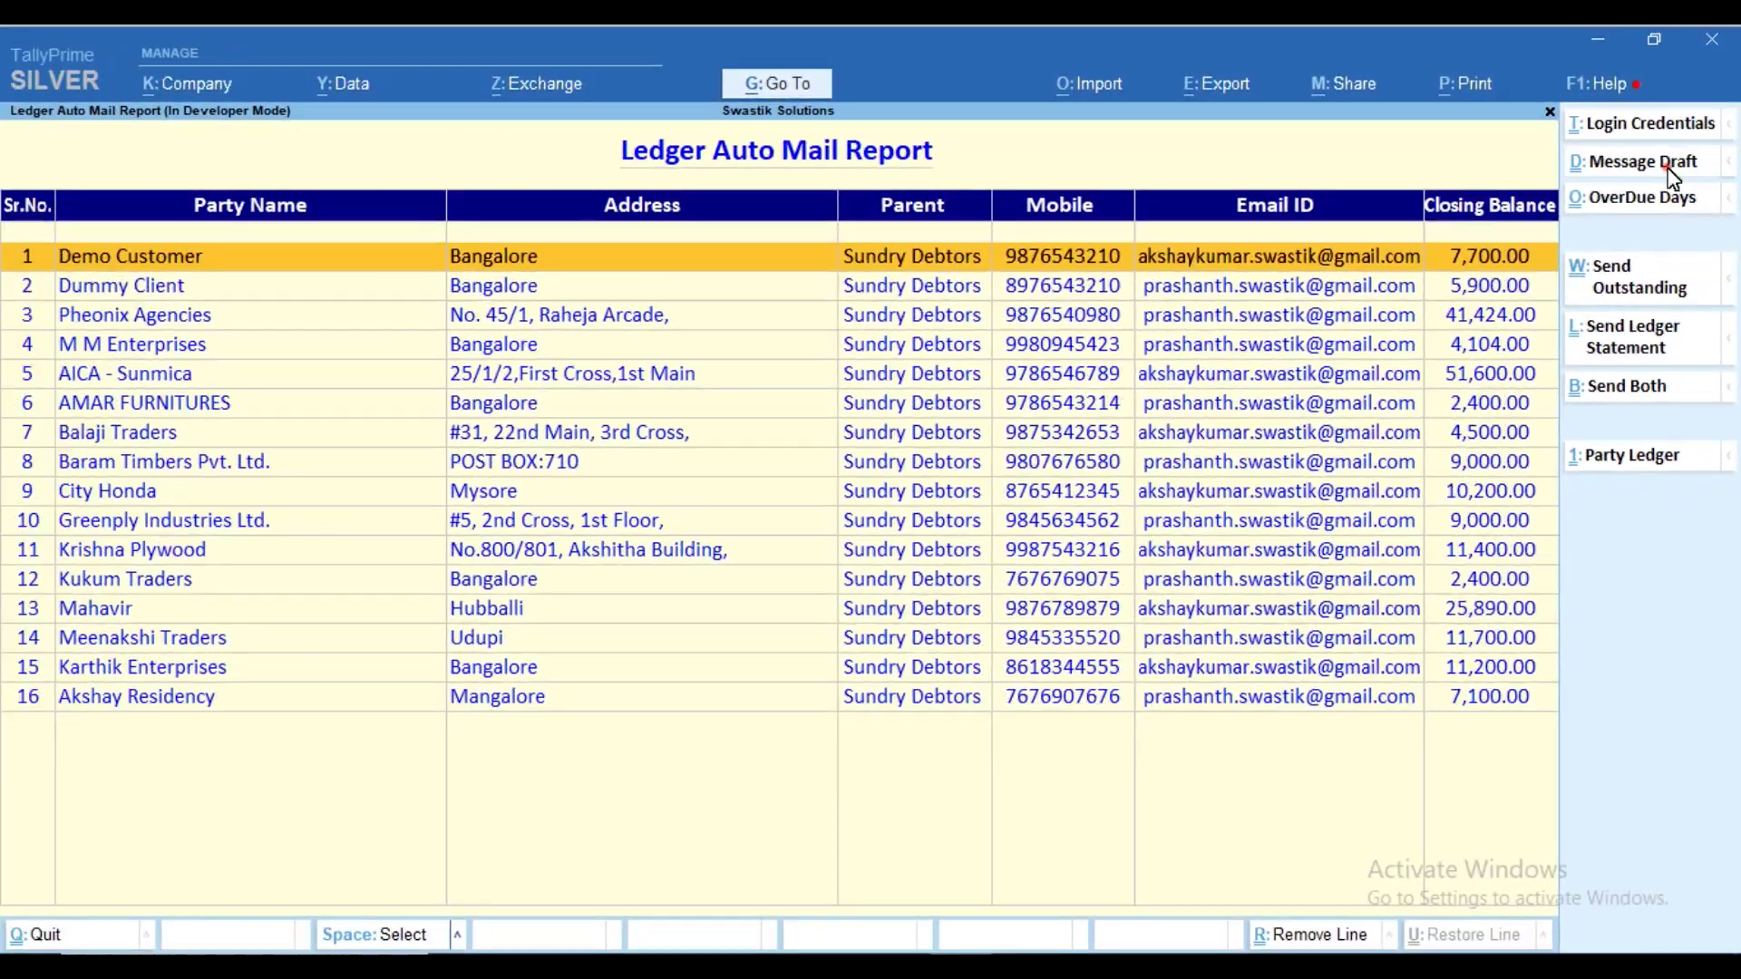
Review the Outstanding Statement message draft's subject and body, then return to the report
left_click(1603, 231)
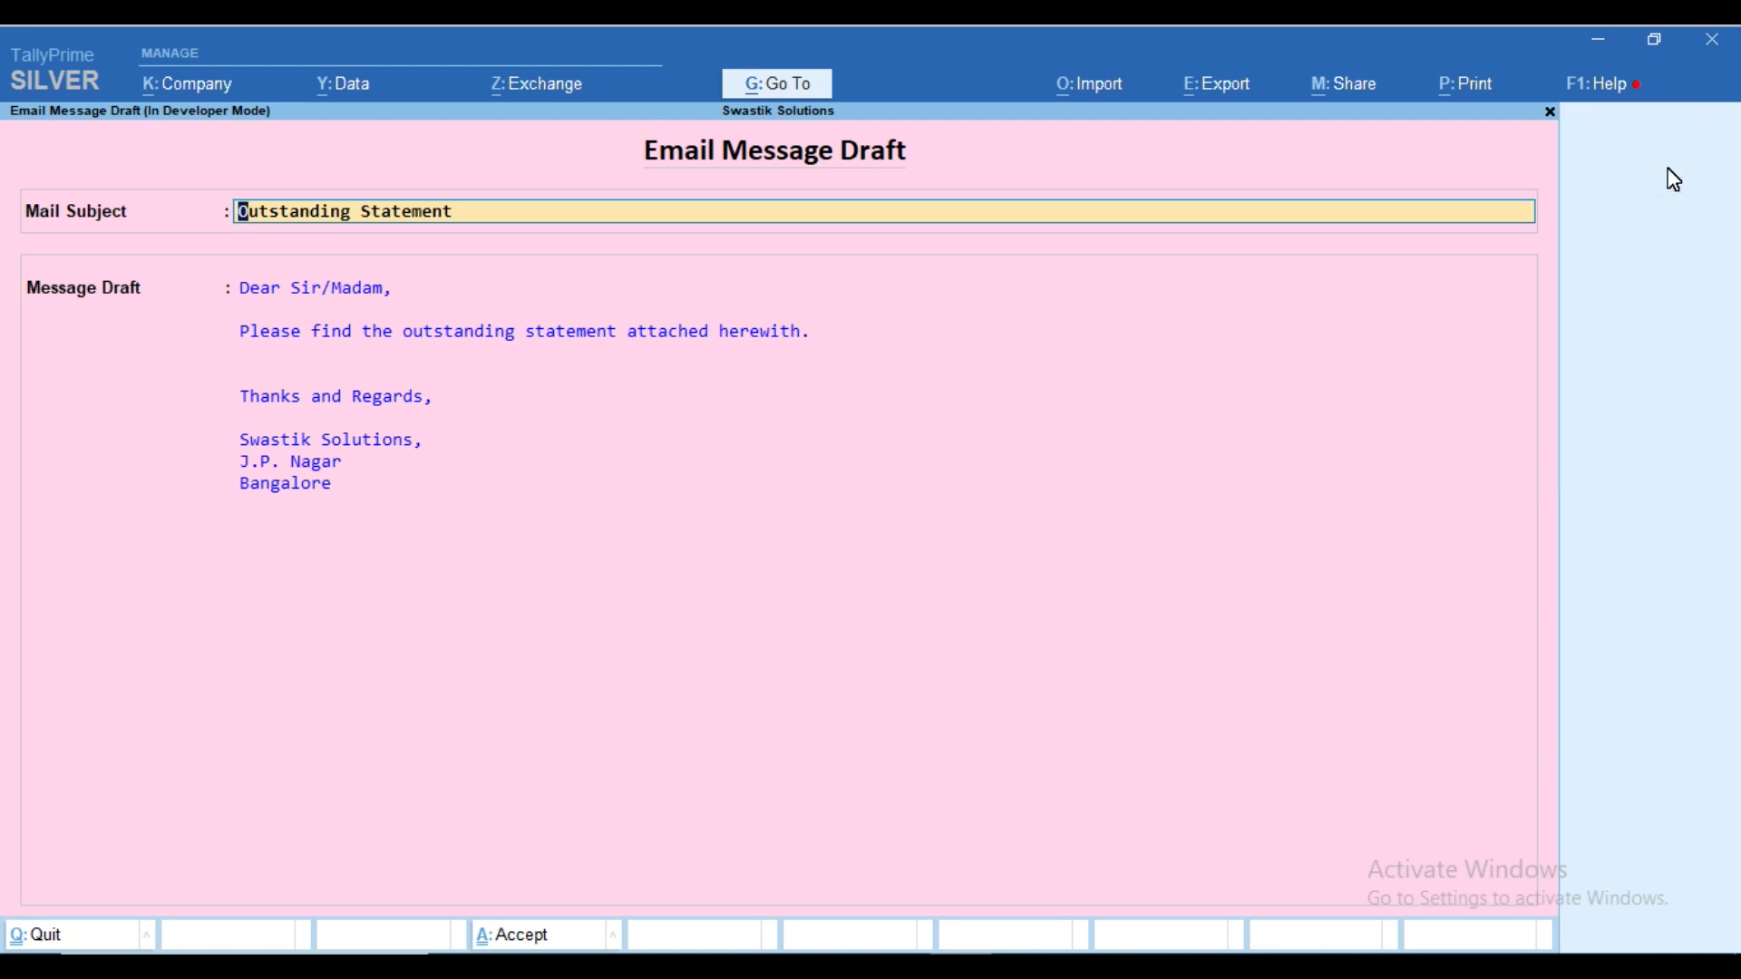
key("Return")
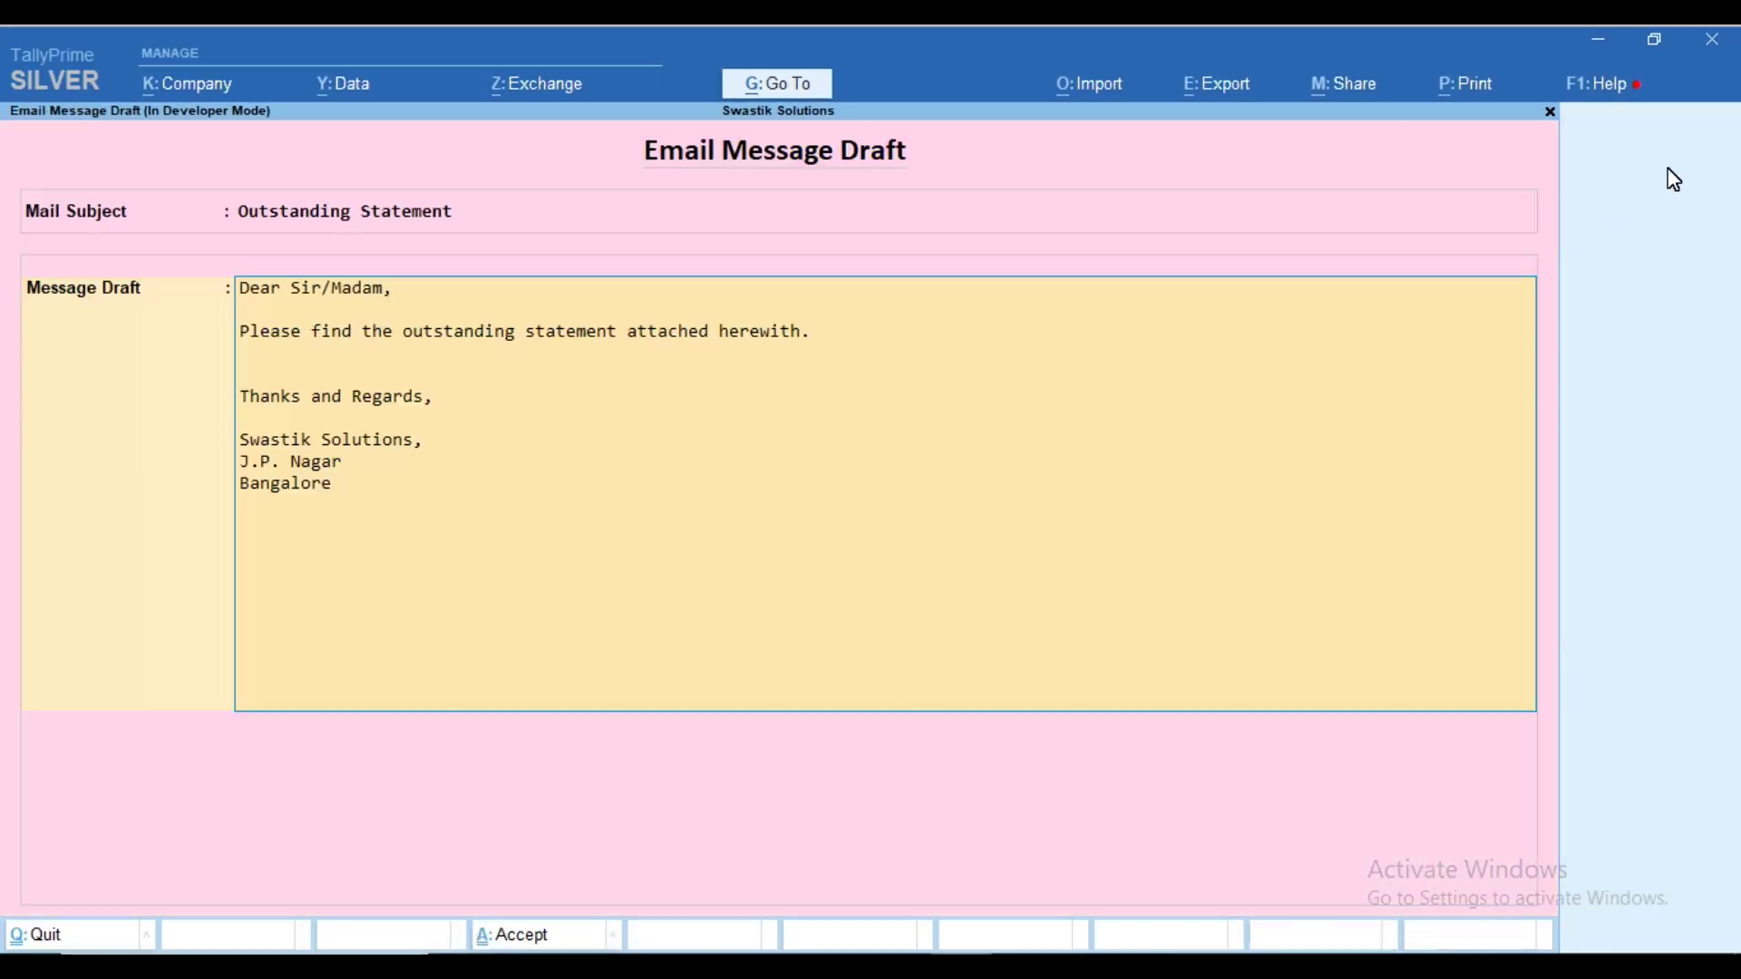
key("ctrl+a")
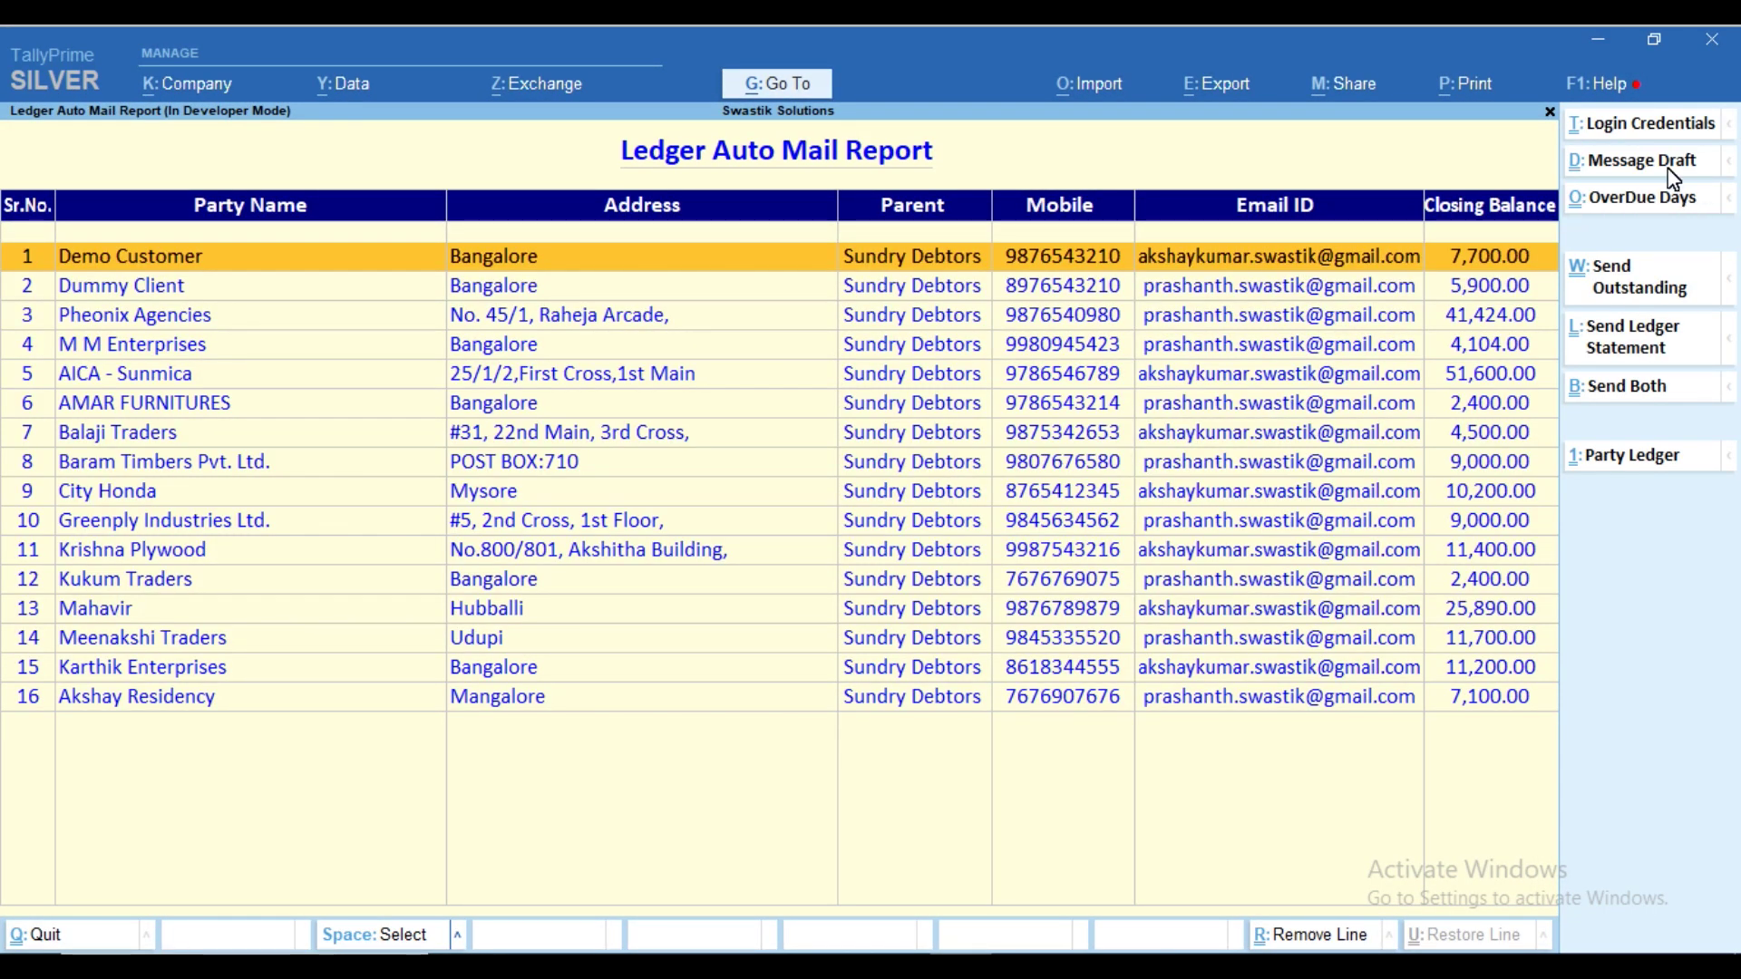
Add overdue days to the report and mark AICA - Sunmica (51,600.00 balance) for mailing
left_click(1666, 197)
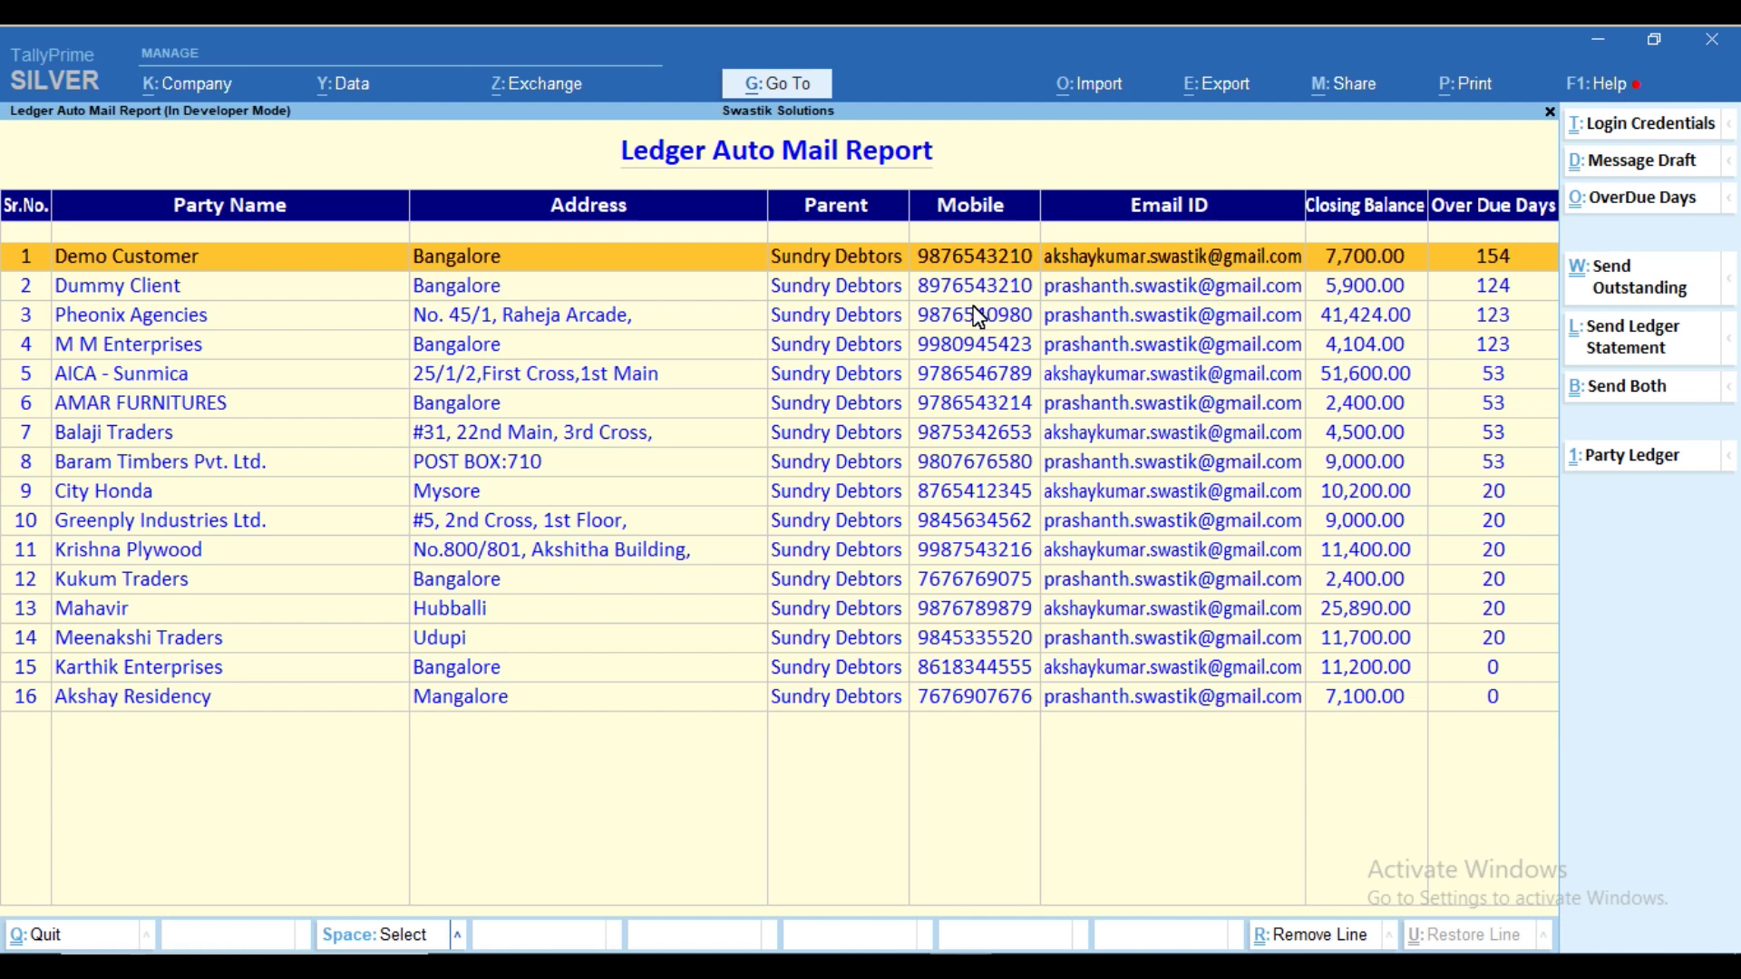
key("Down")
key("Down")
key("Down")
key("Down")
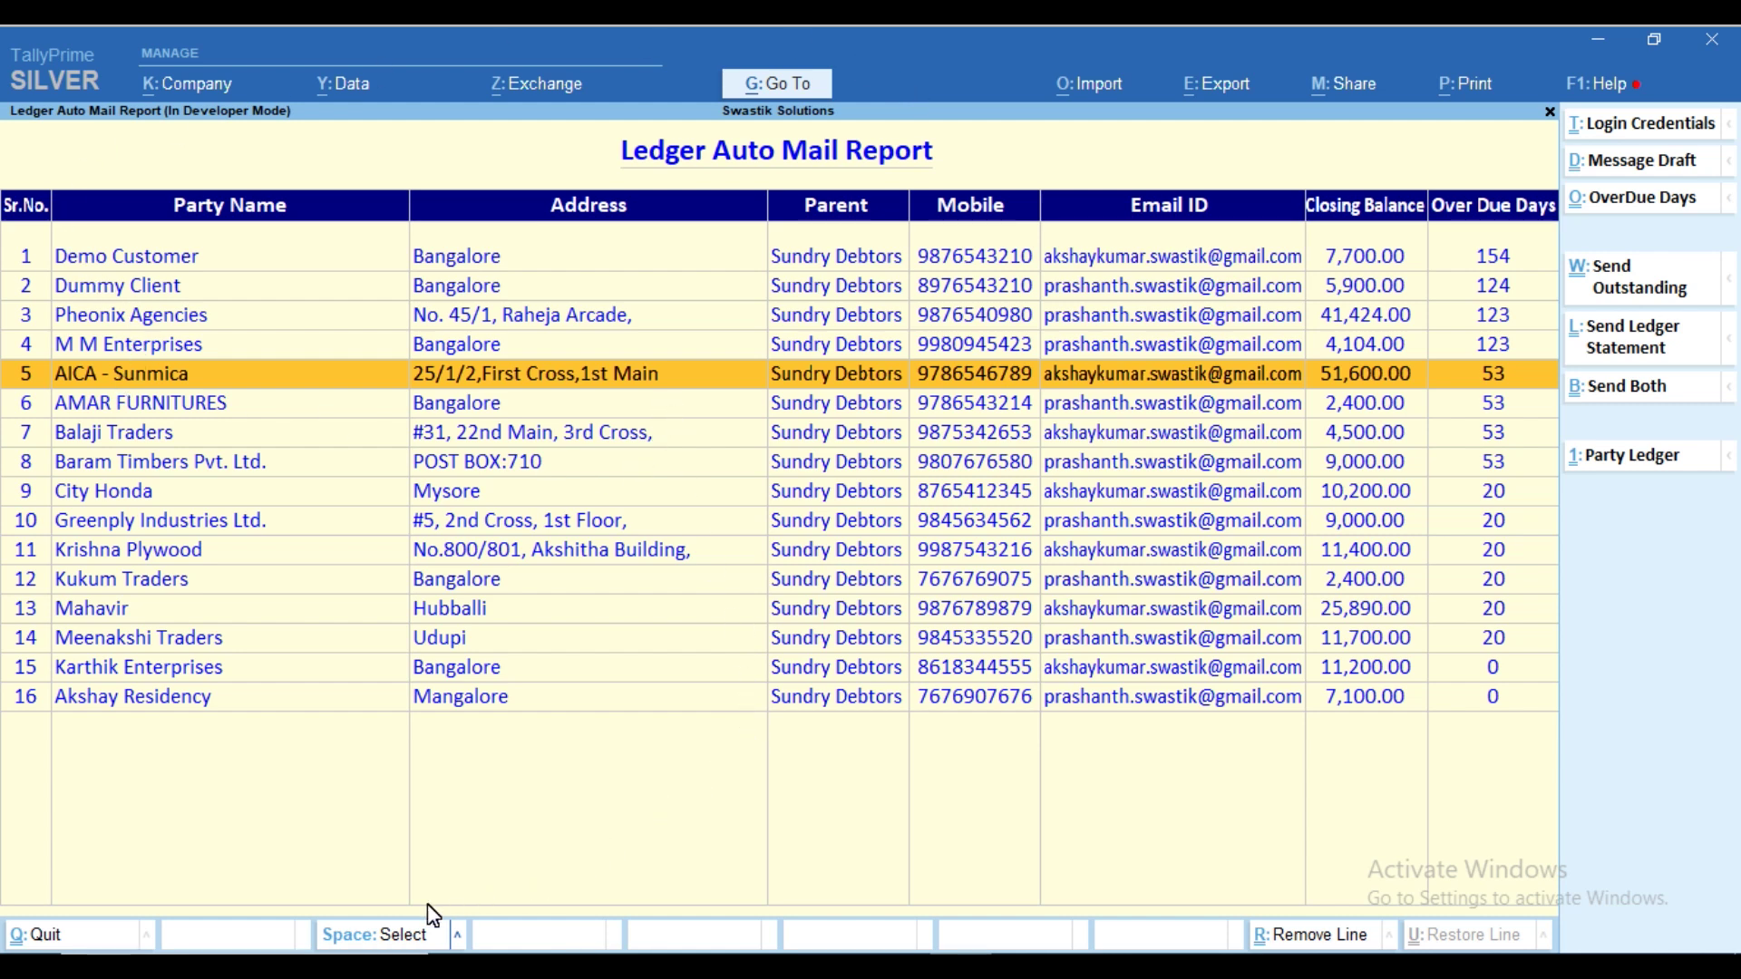
left_click(378, 936)
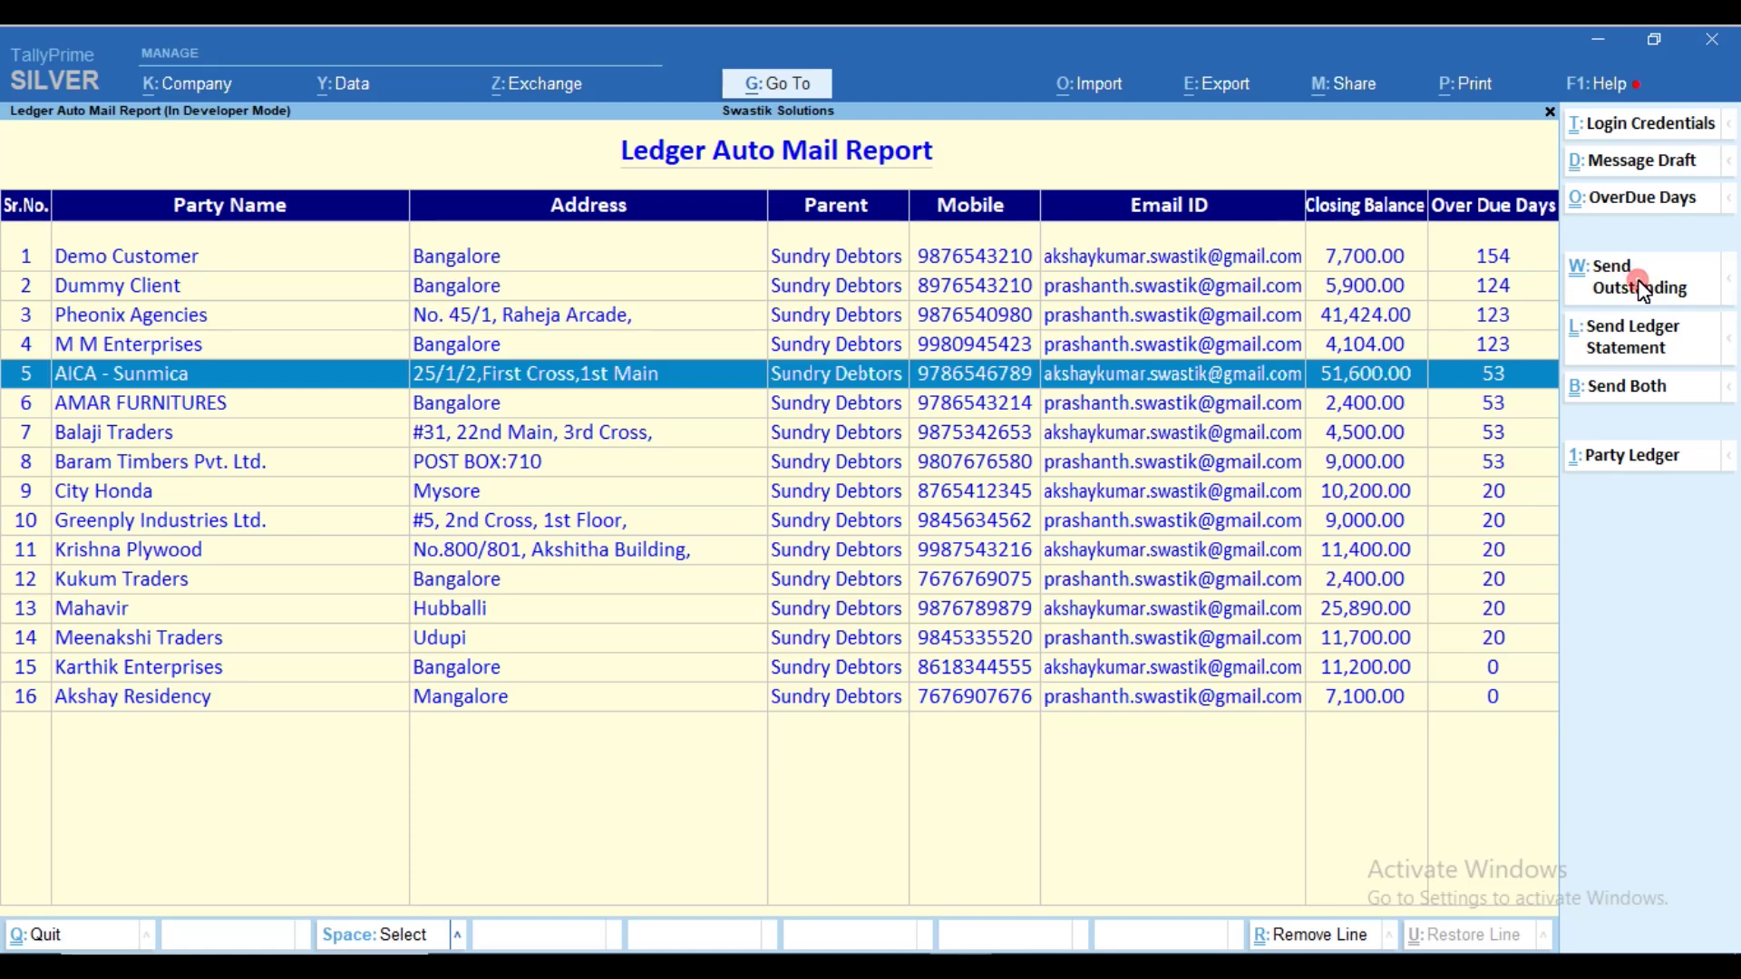
Send AICA - Sunmica's outstanding statement email, confirming Yes, then bring up the Gmail inbox
left_click(1544, 480)
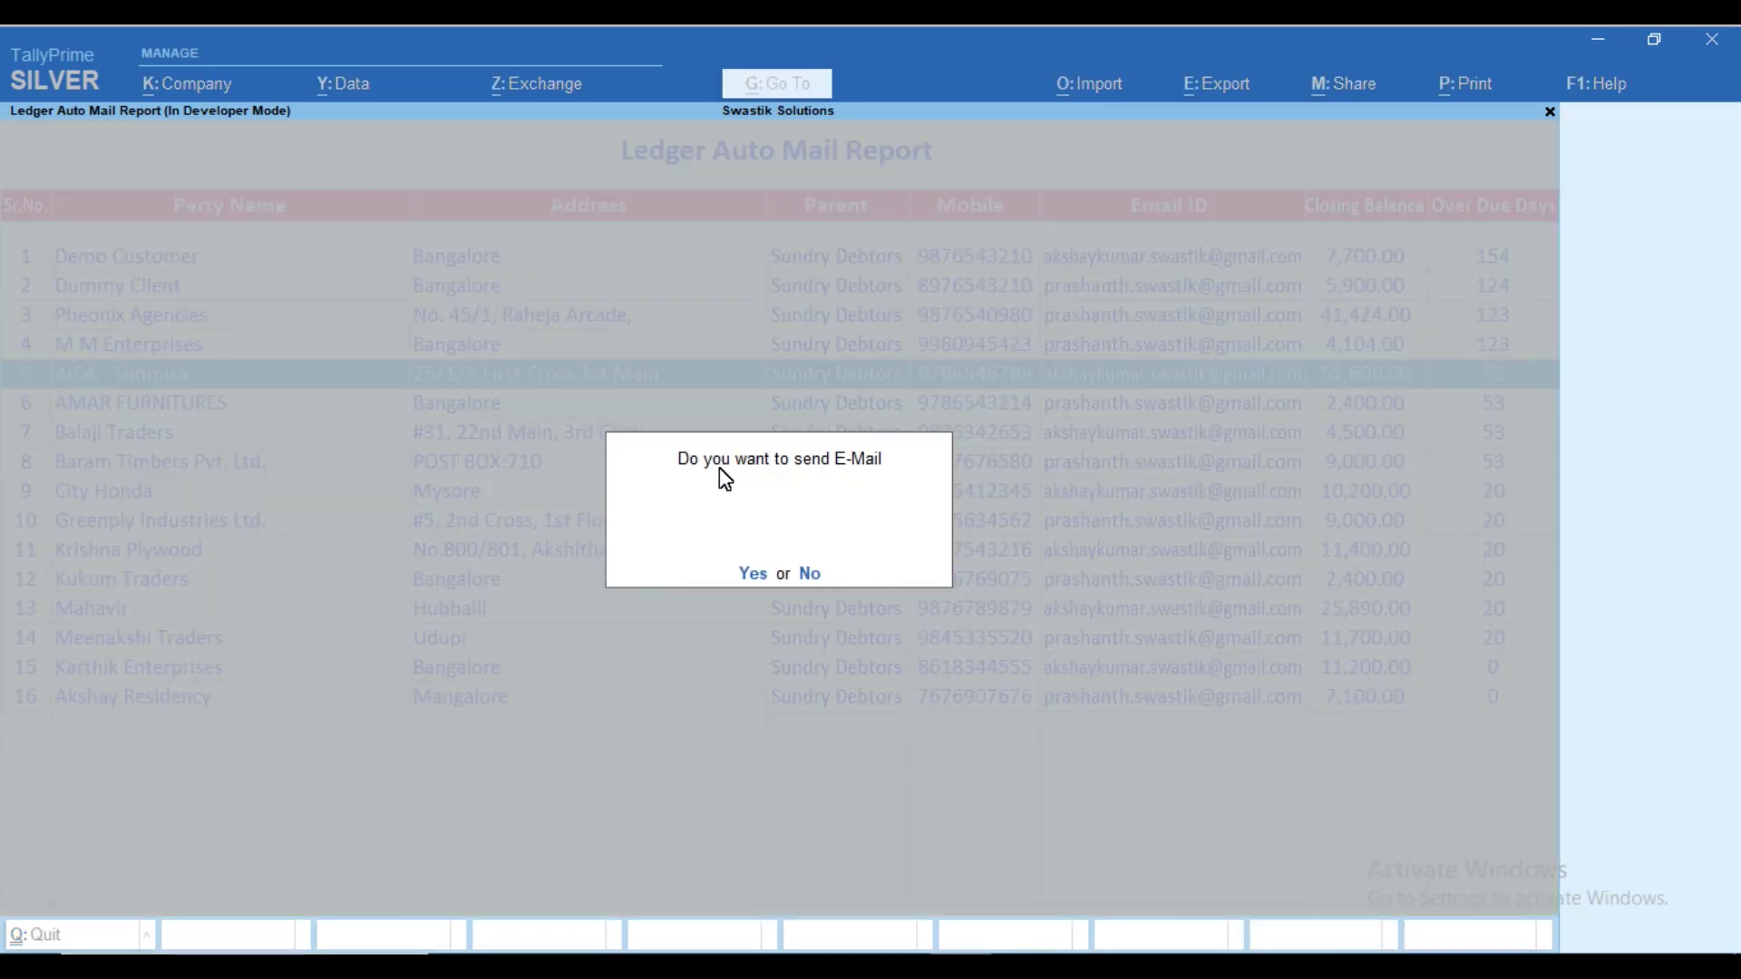
left_click(751, 575)
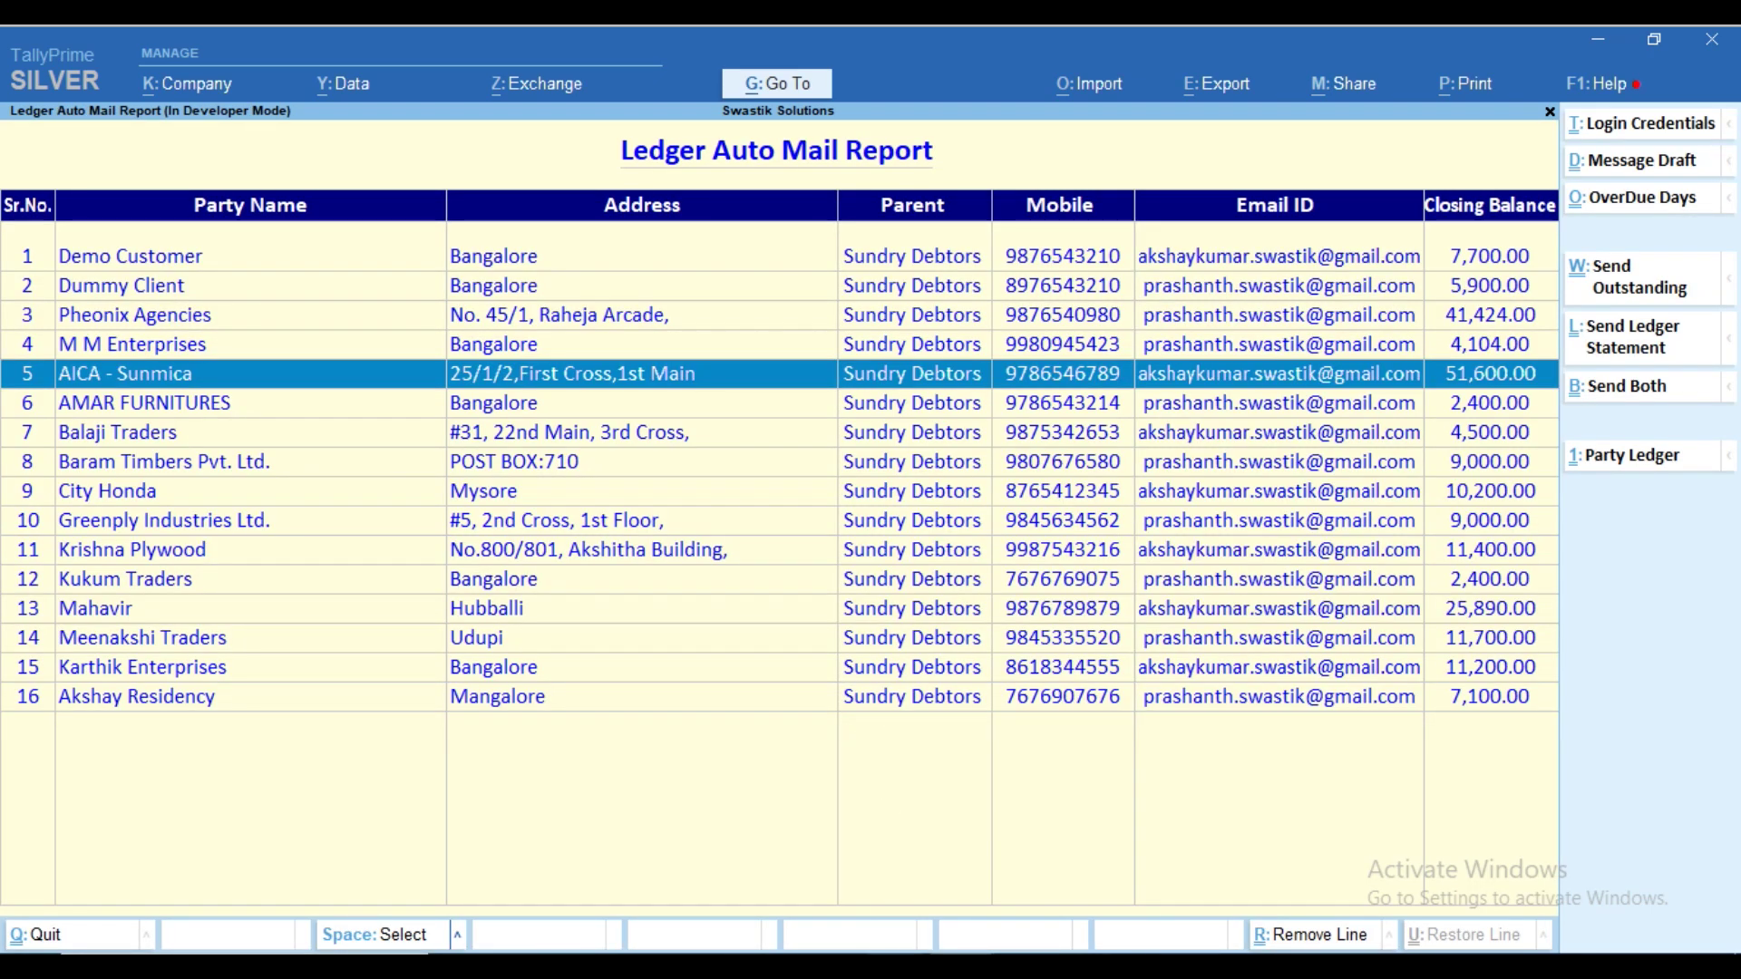
mouse_move(893, 967)
left_click(955, 880)
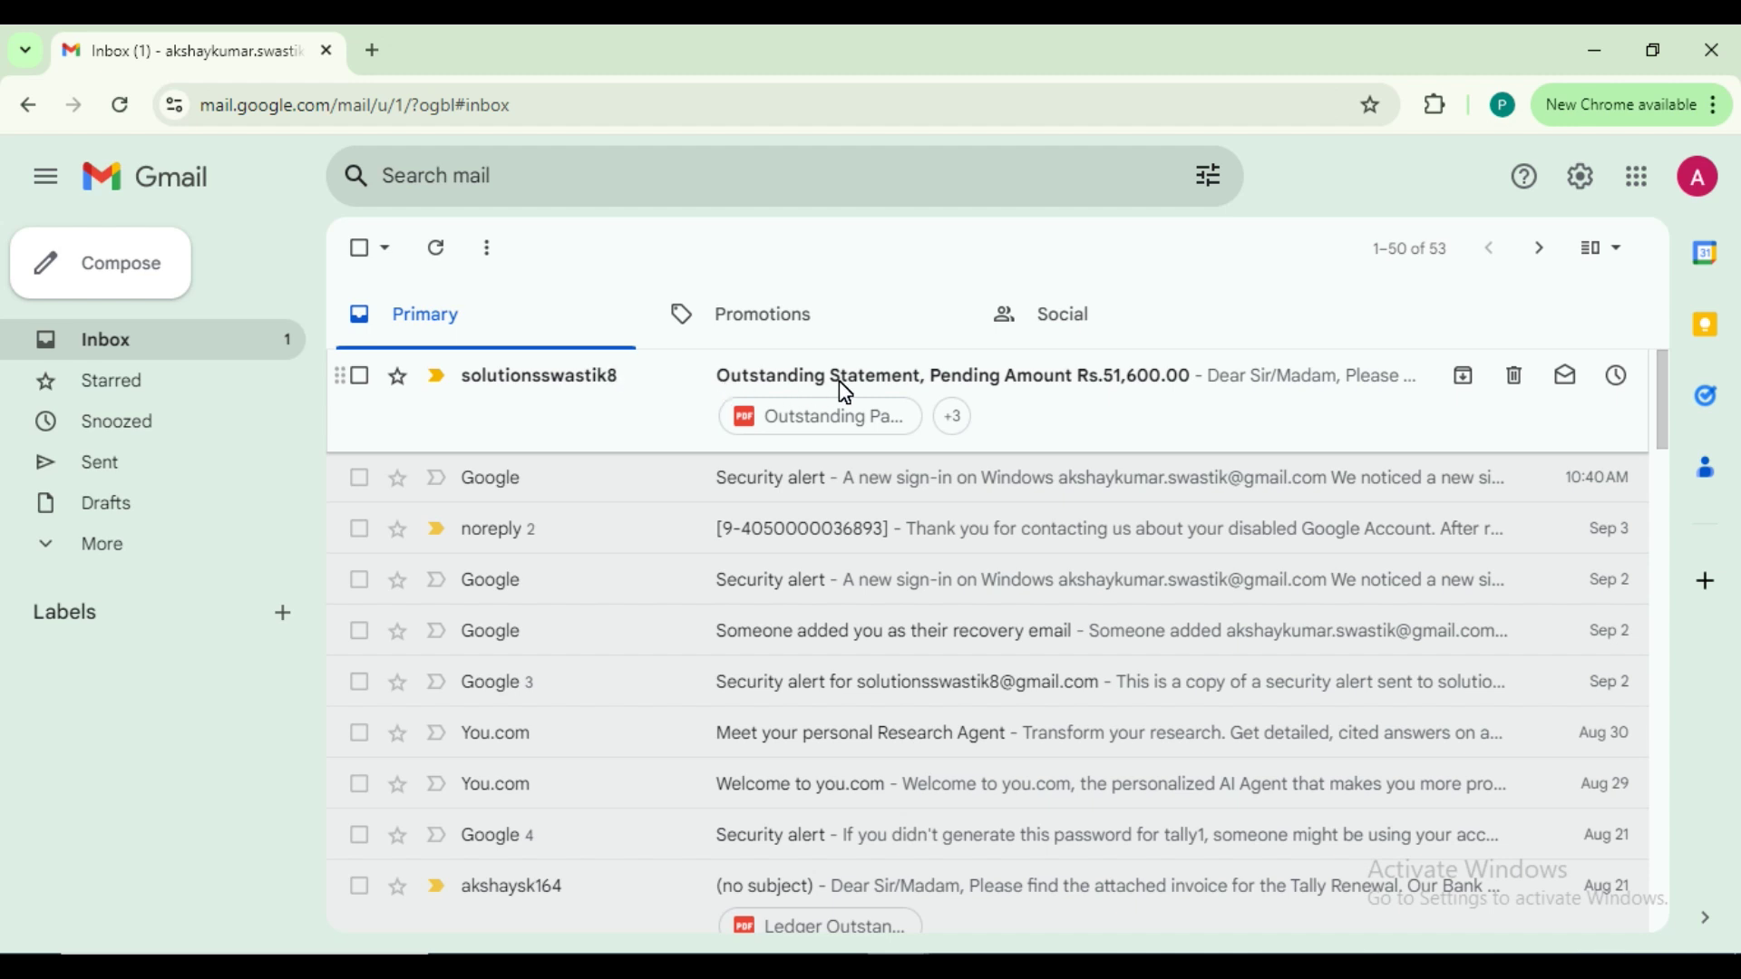
Open the new Outstanding Statement email and check its subject shows Rs.51,600.00 pending
left_click(1195, 389)
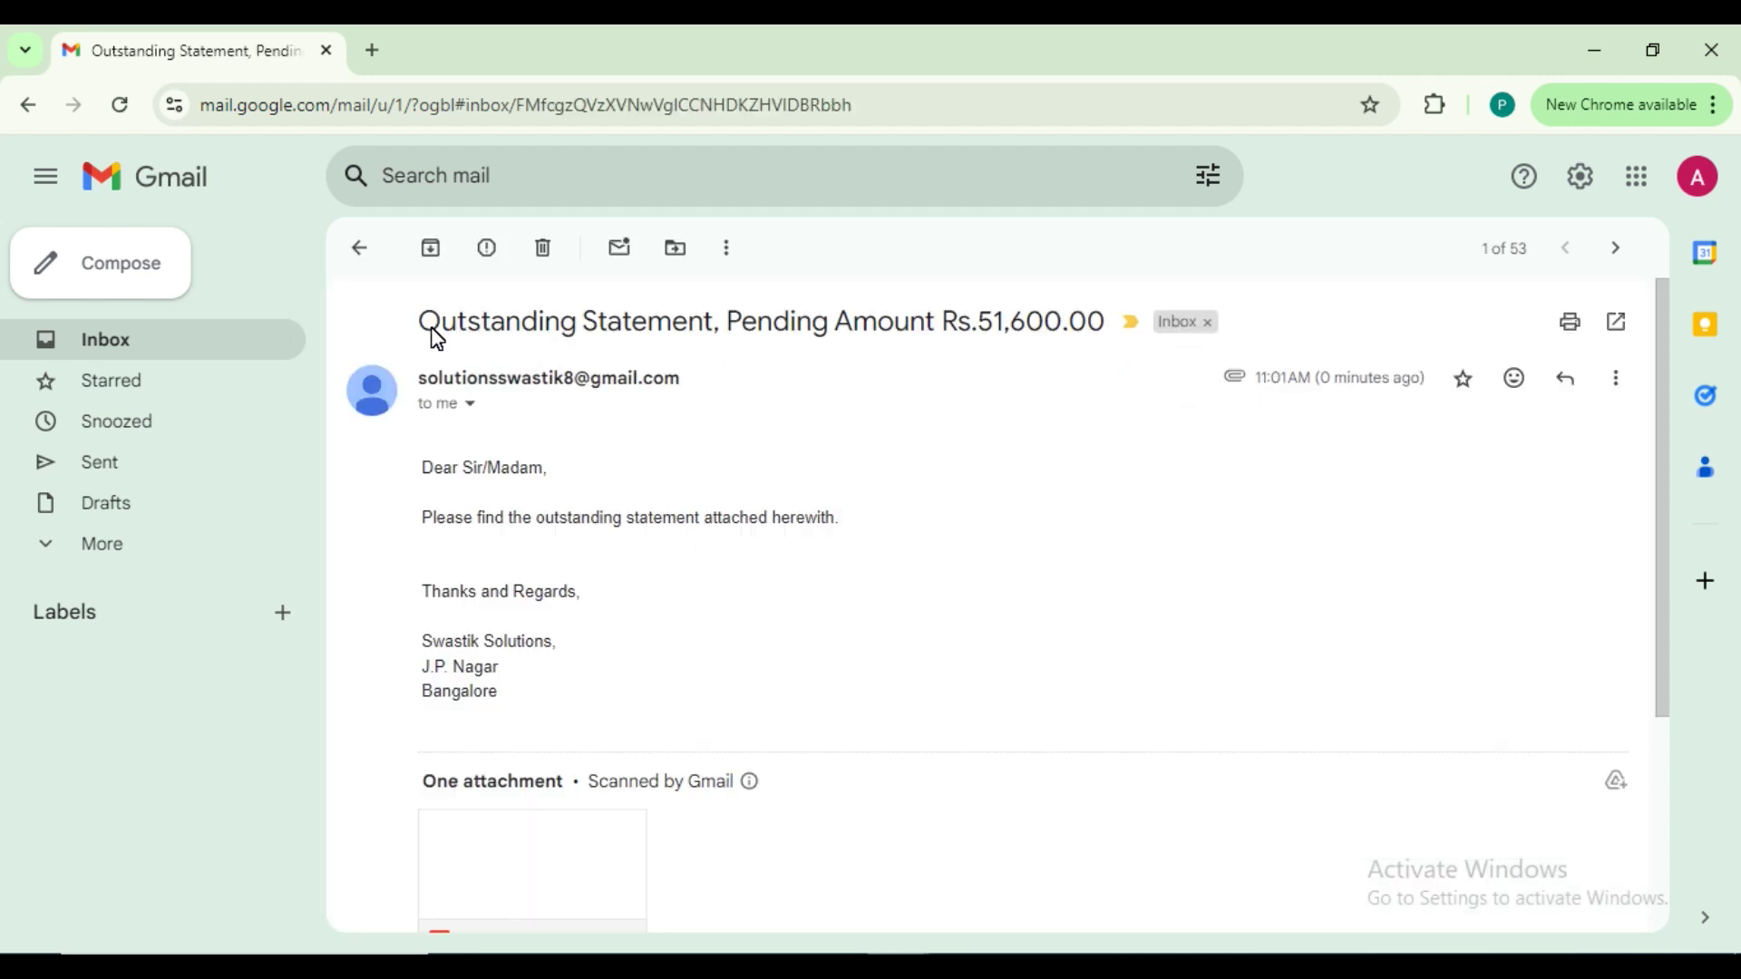
left_click_drag(420, 325, 1107, 329)
left_click(909, 393)
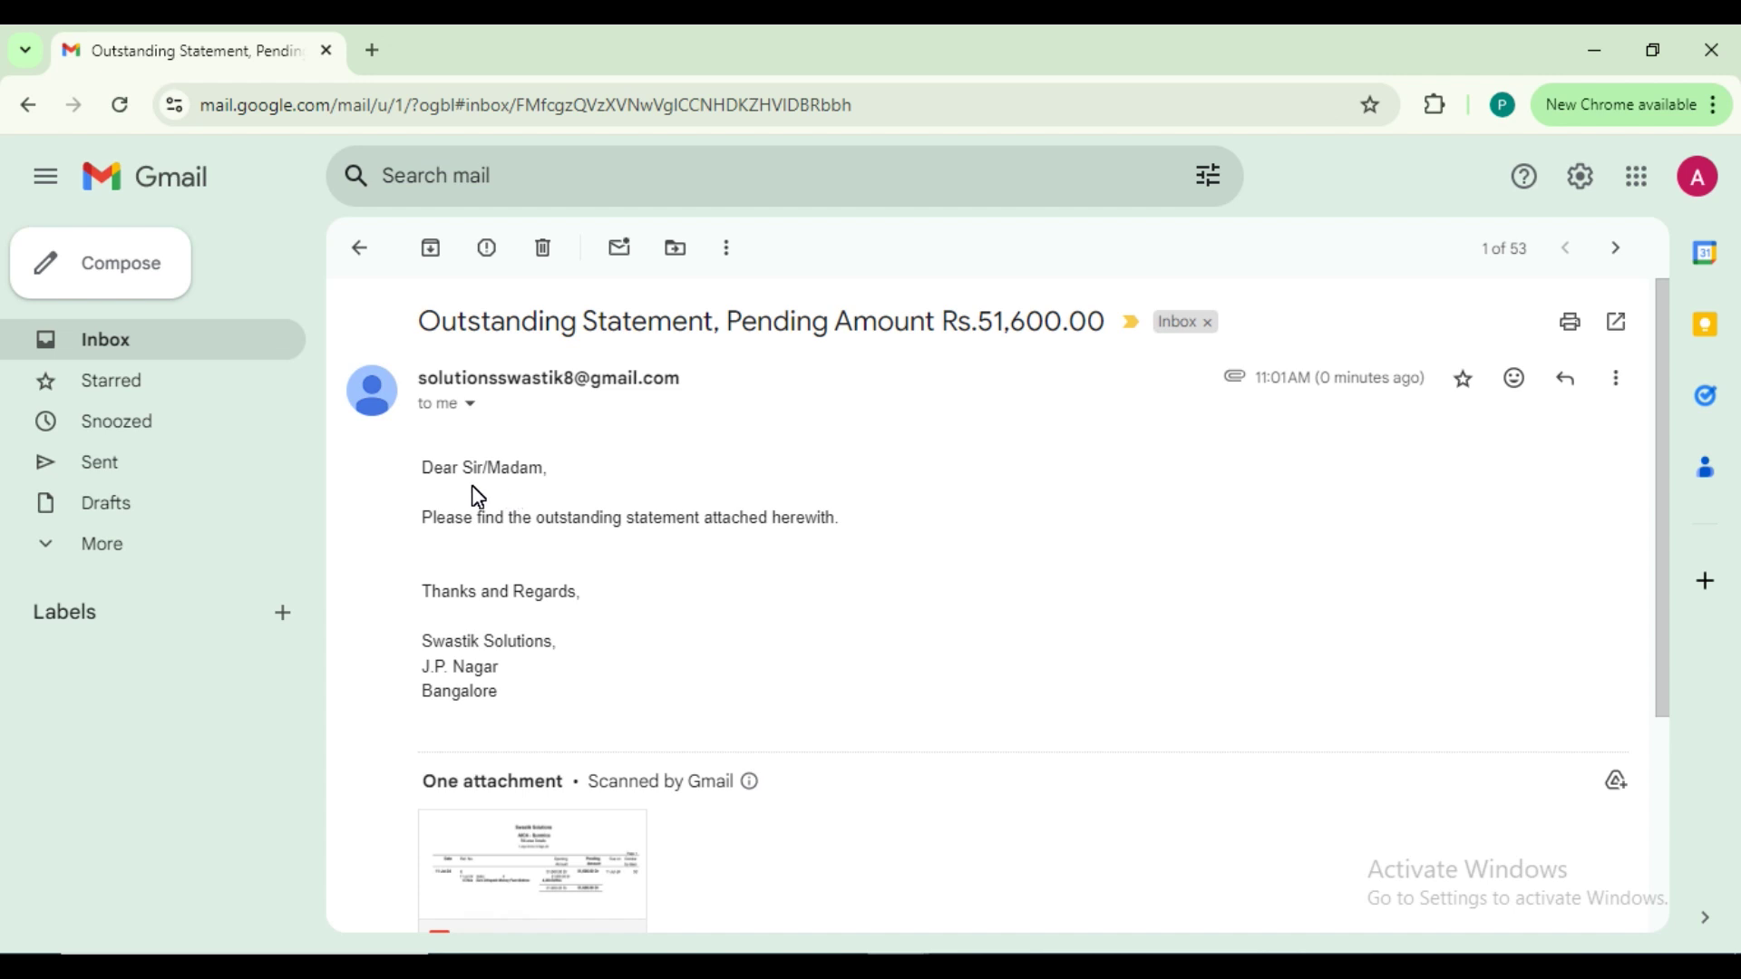
Preview Outstanding Payment.pdf, confirm the 51,600.00 pending amount, and return to the inbox
scroll(719, 614, "down", 4)
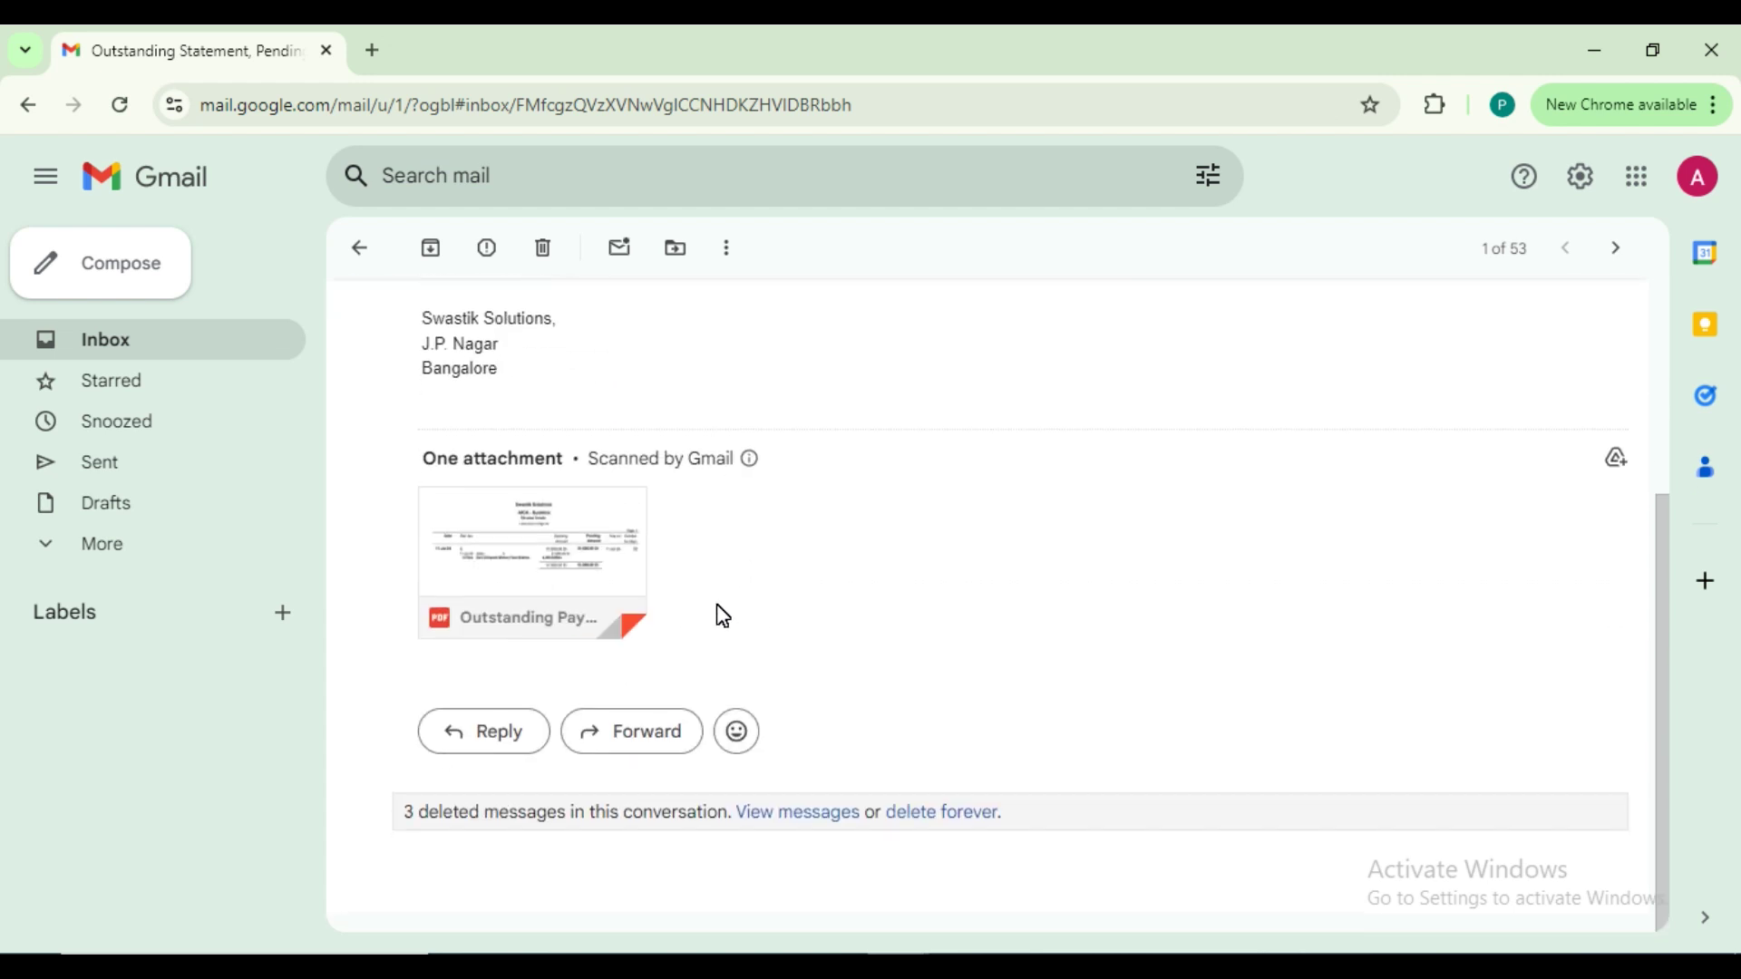
left_click(557, 559)
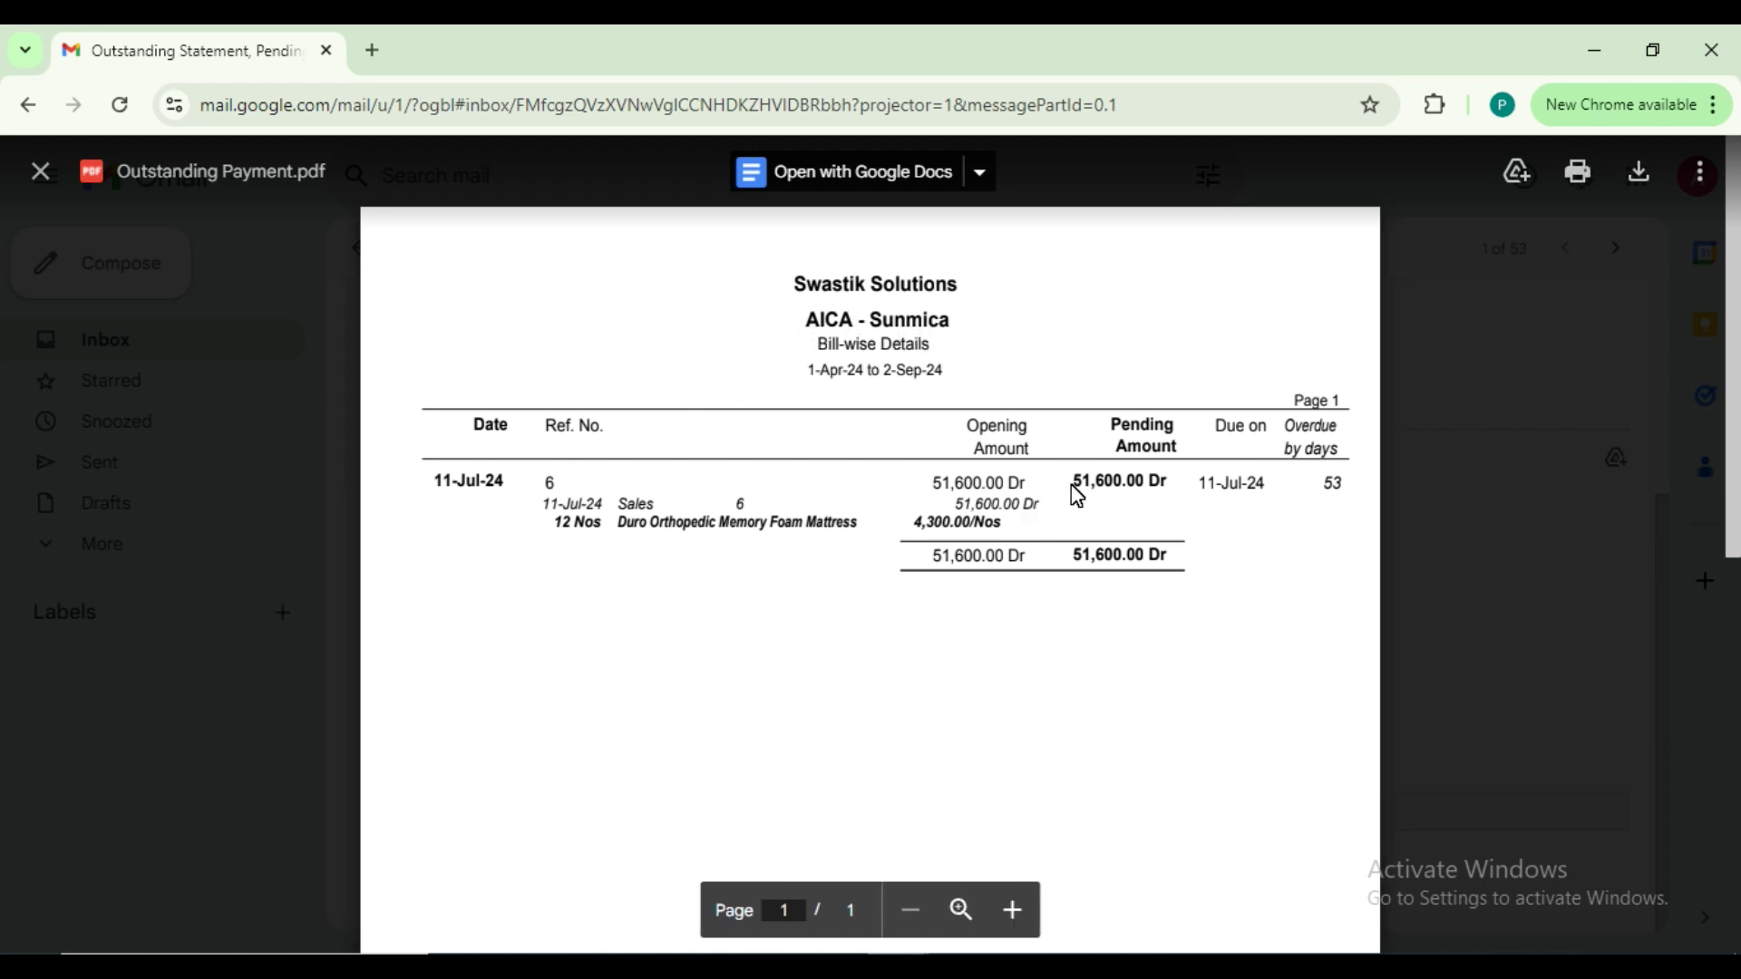
left_click_drag(1076, 487, 1139, 493)
left_click(1150, 605)
left_click(37, 176)
left_click(357, 255)
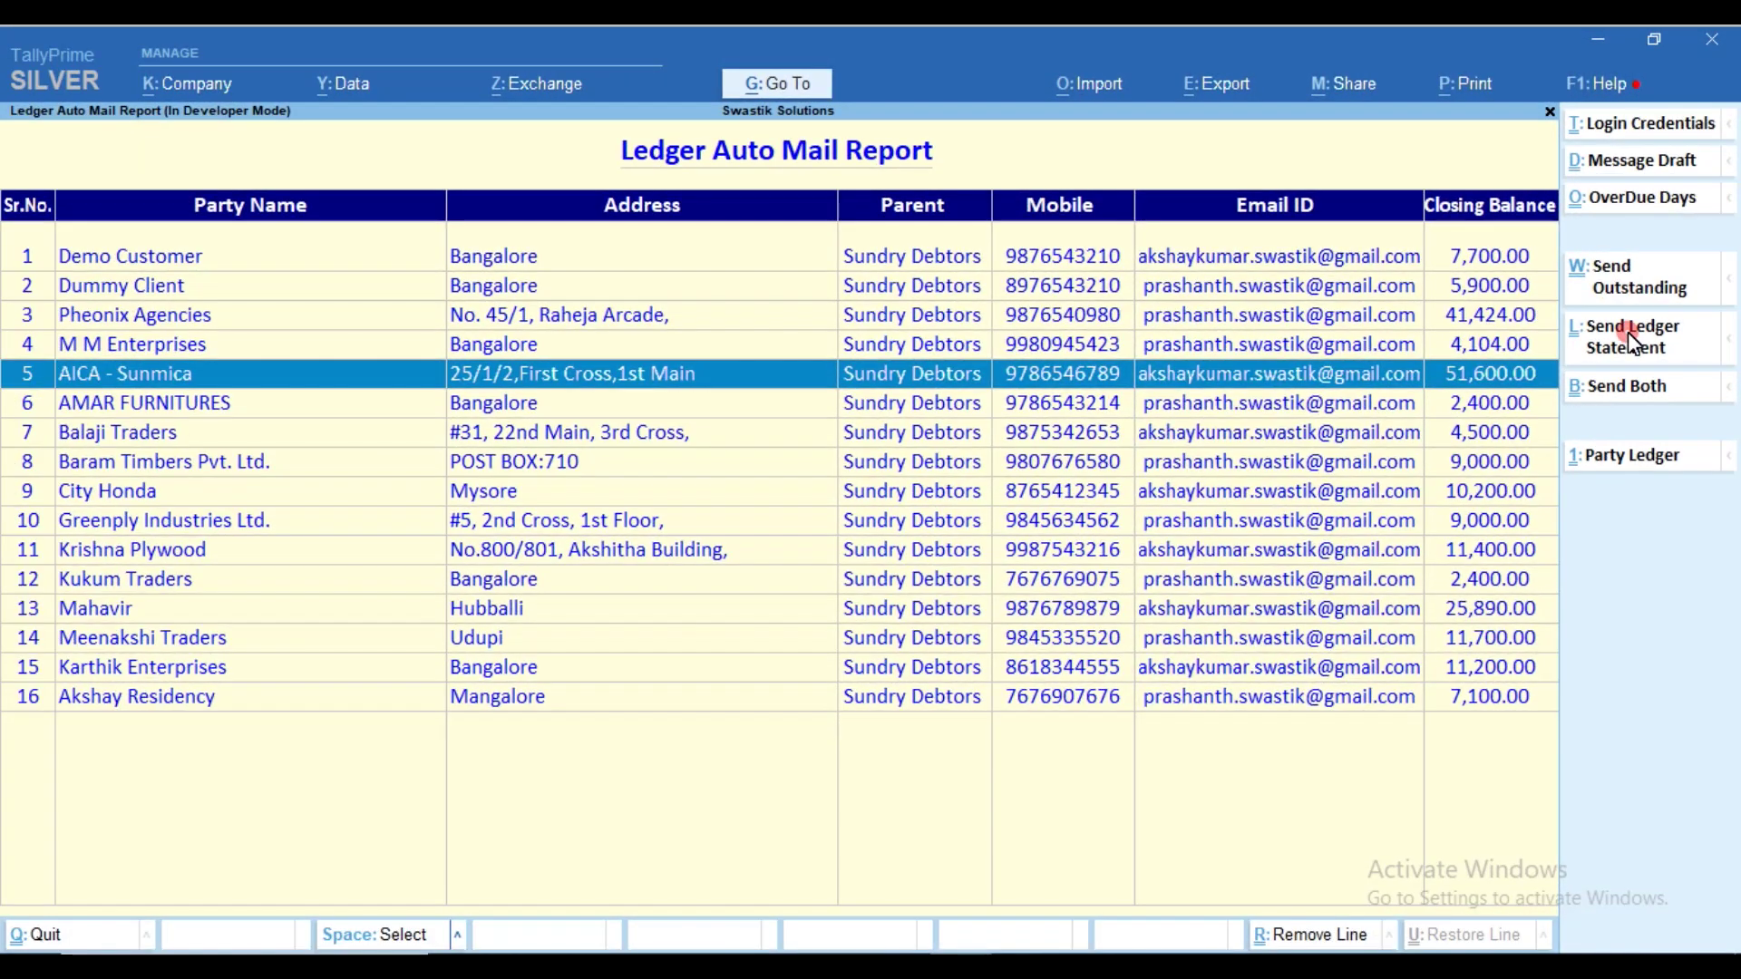
Send the Ledger Statement email to AICA - Sunmica, confirming Yes to export the PDF
left_click(1576, 472)
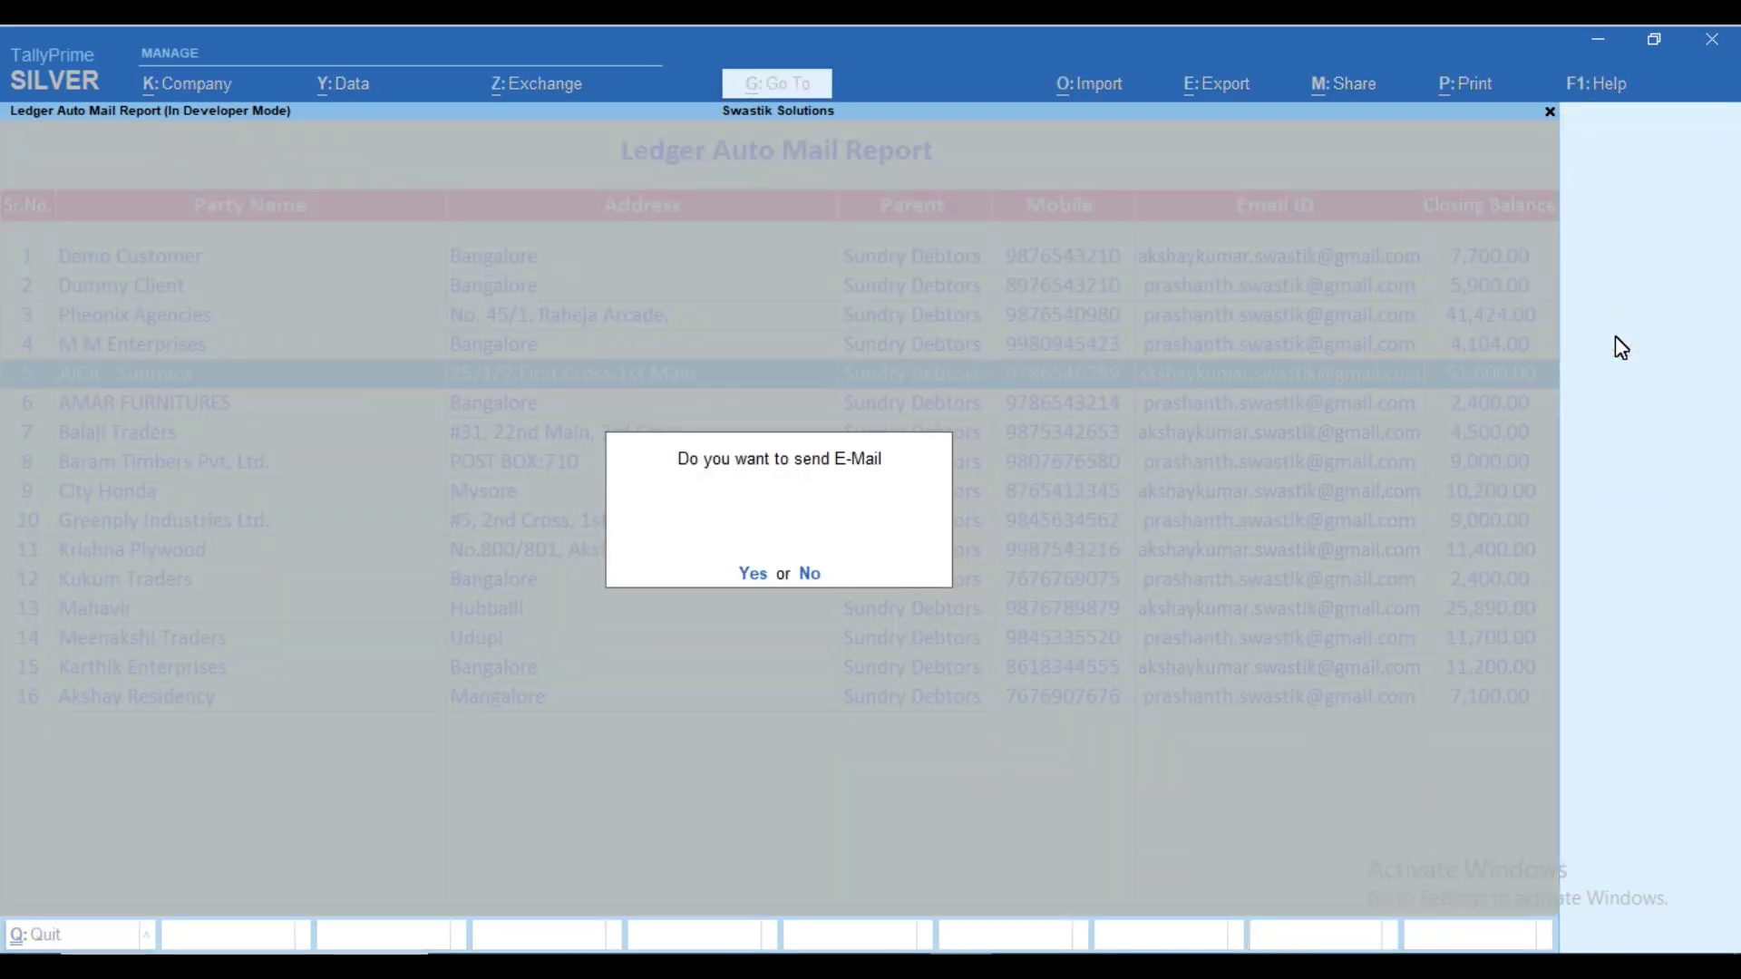
left_click(761, 580)
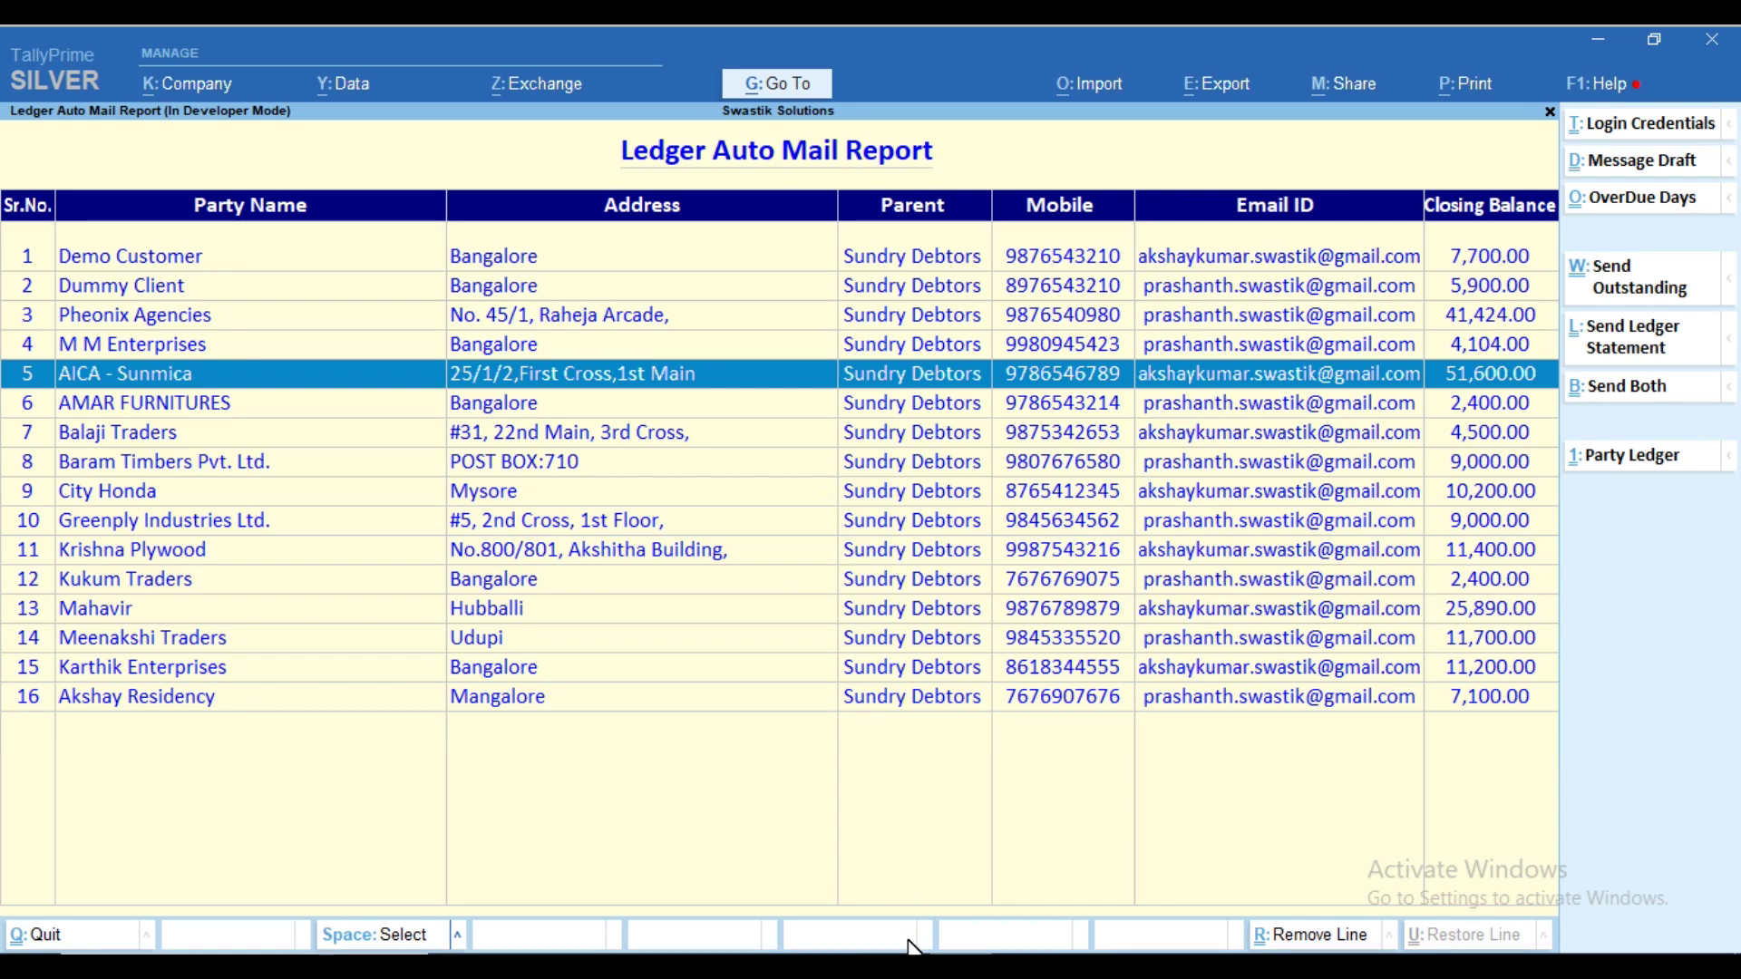
In Gmail, preview Ledger Statement.pdf, confirm the 51,600.00 totals and Ledger Account heading, then return to inbox
mouse_move(916, 952)
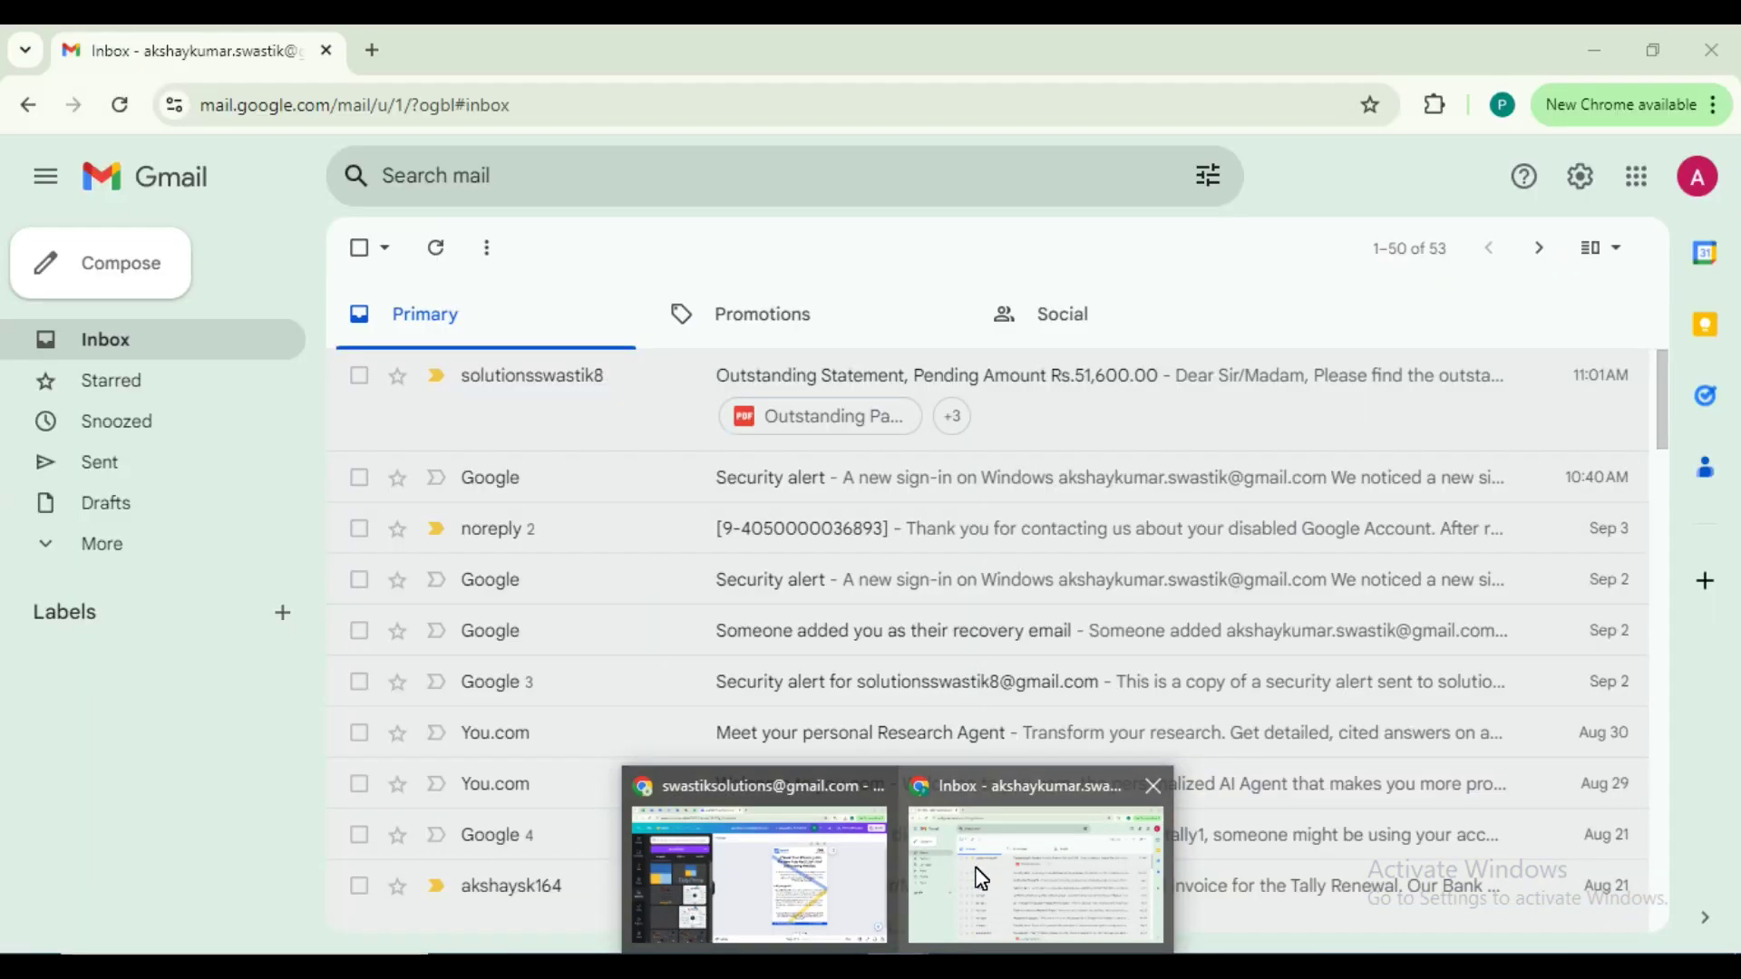
left_click(981, 877)
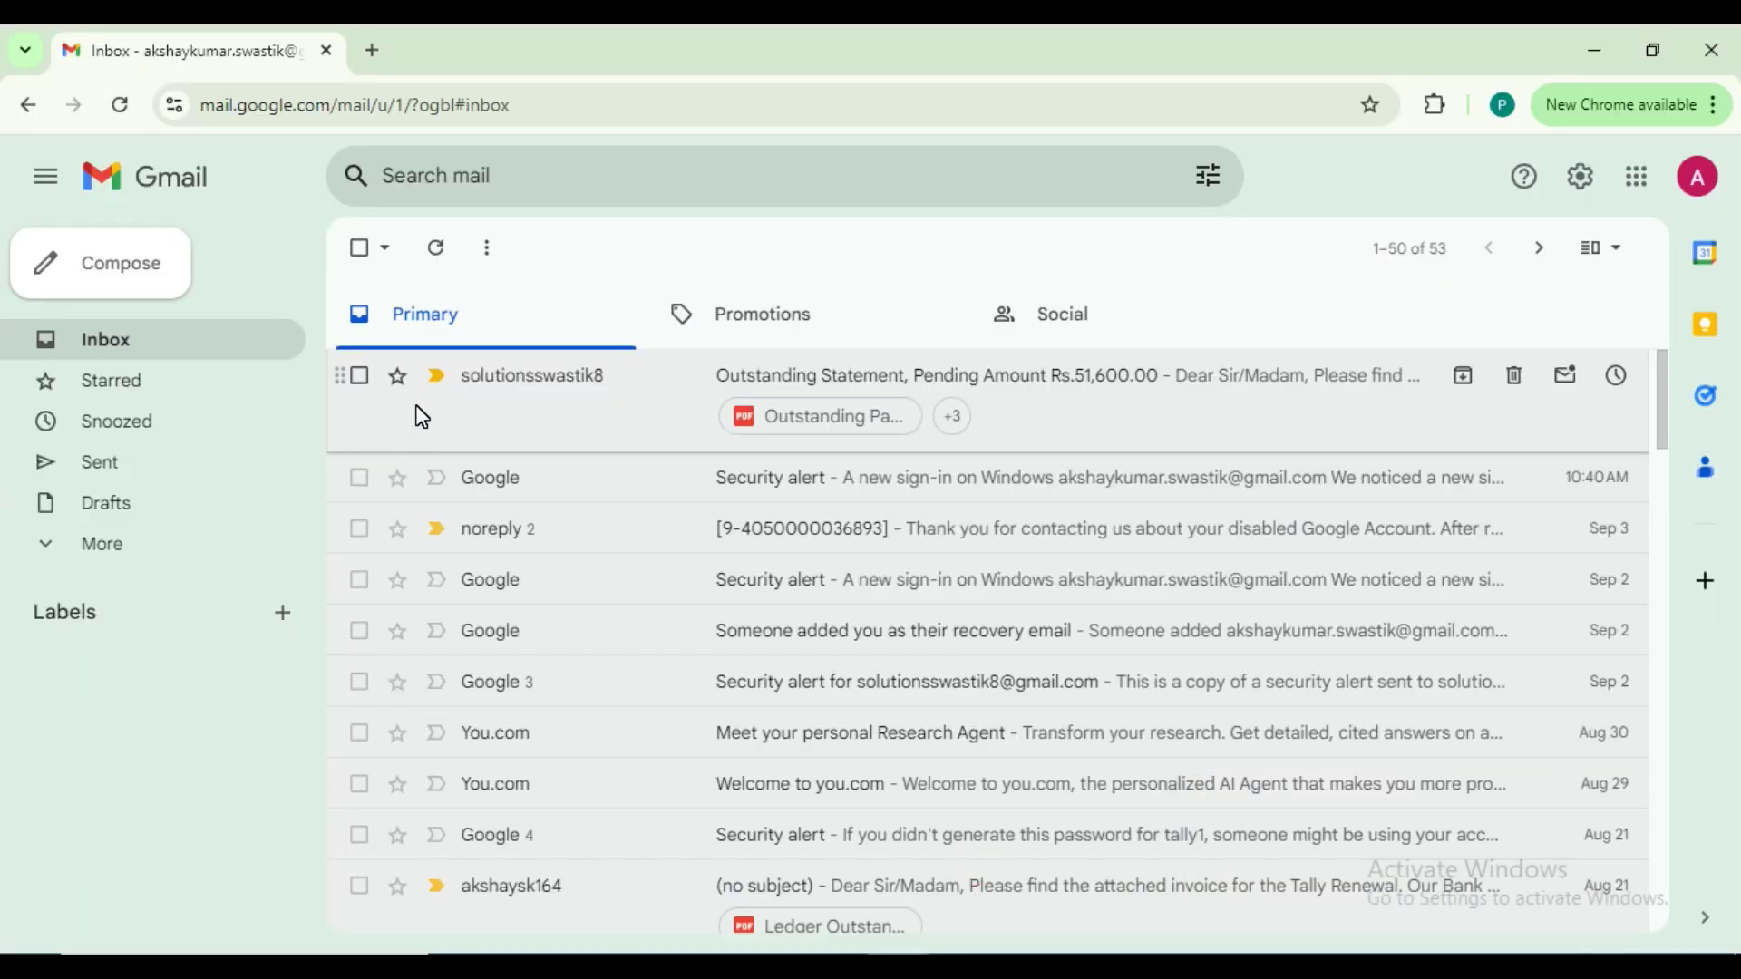
left_click(1027, 368)
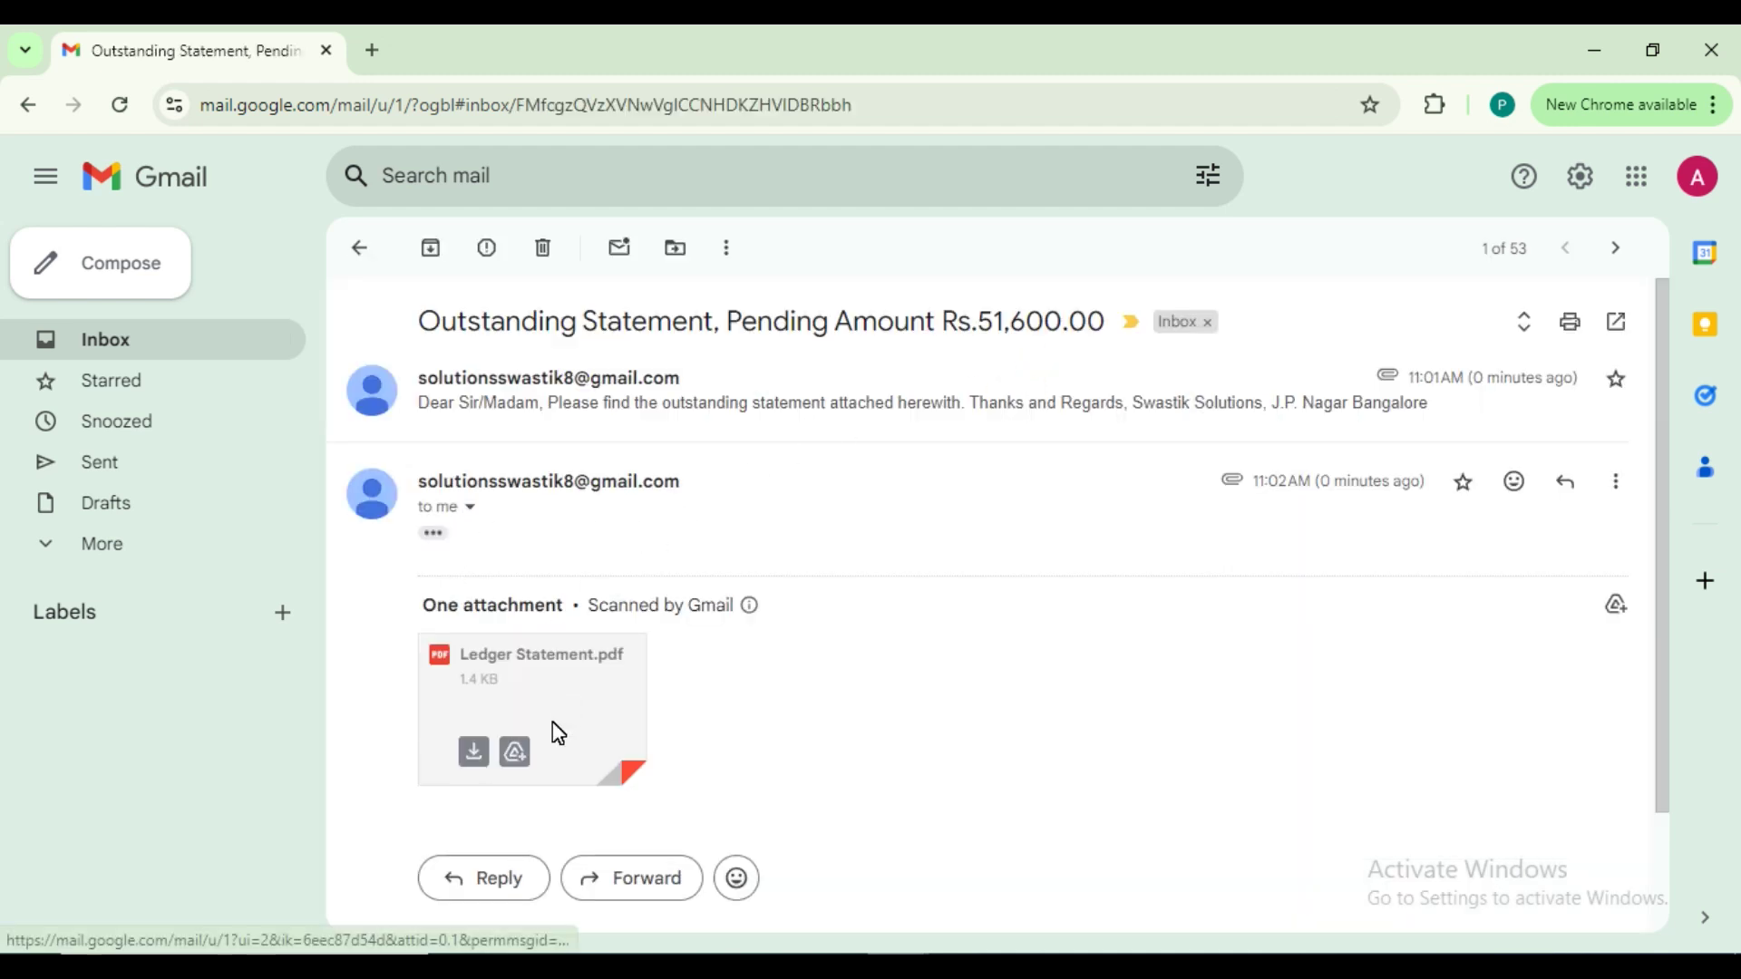
left_click(575, 687)
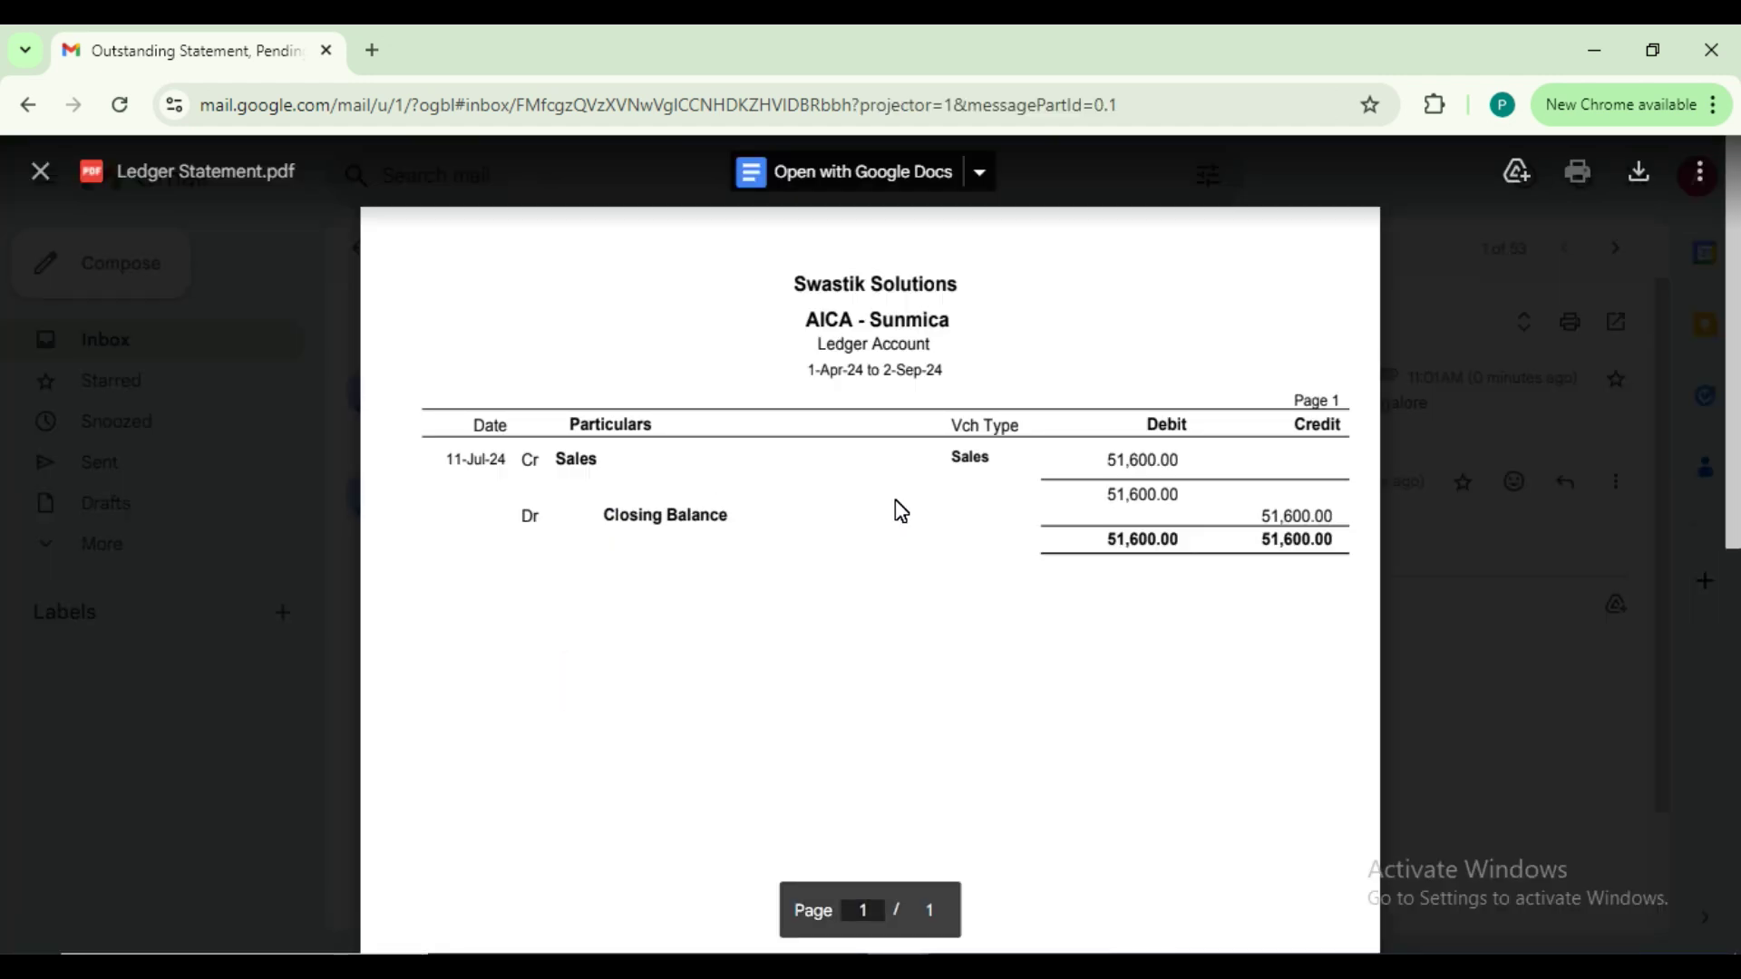
left_click_drag(1095, 542, 1333, 547)
left_click(1288, 658)
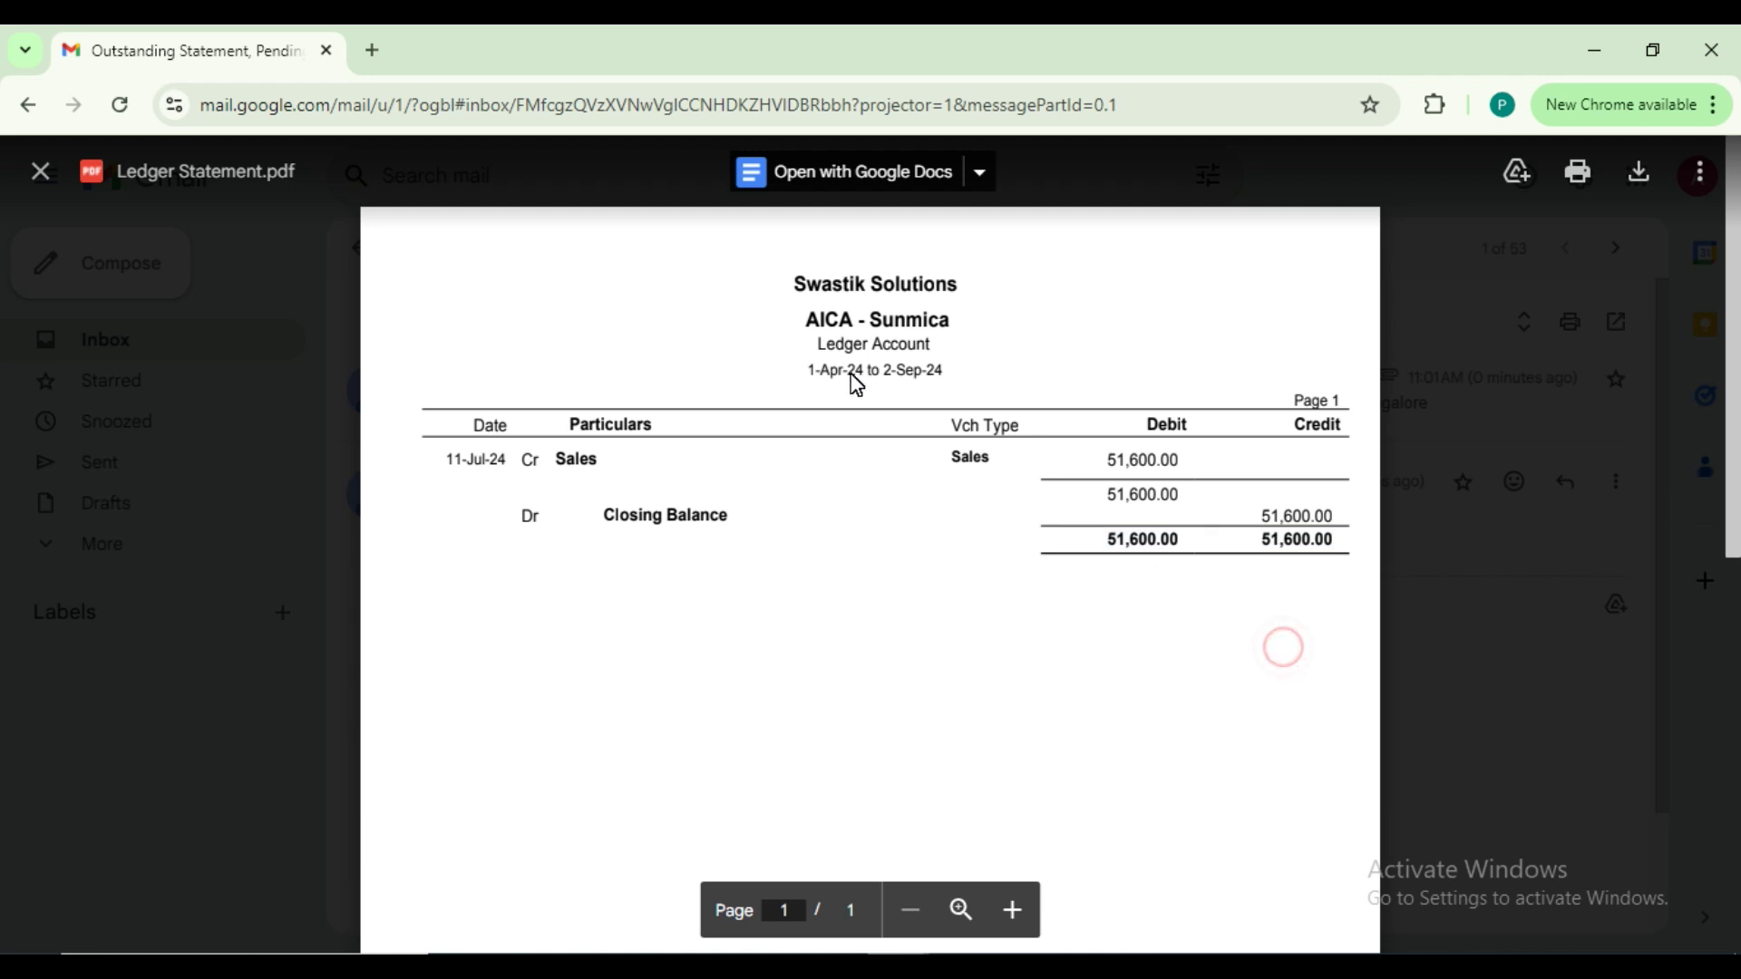
left_click_drag(816, 350, 943, 362)
left_click(891, 619)
left_click(40, 170)
left_click(356, 245)
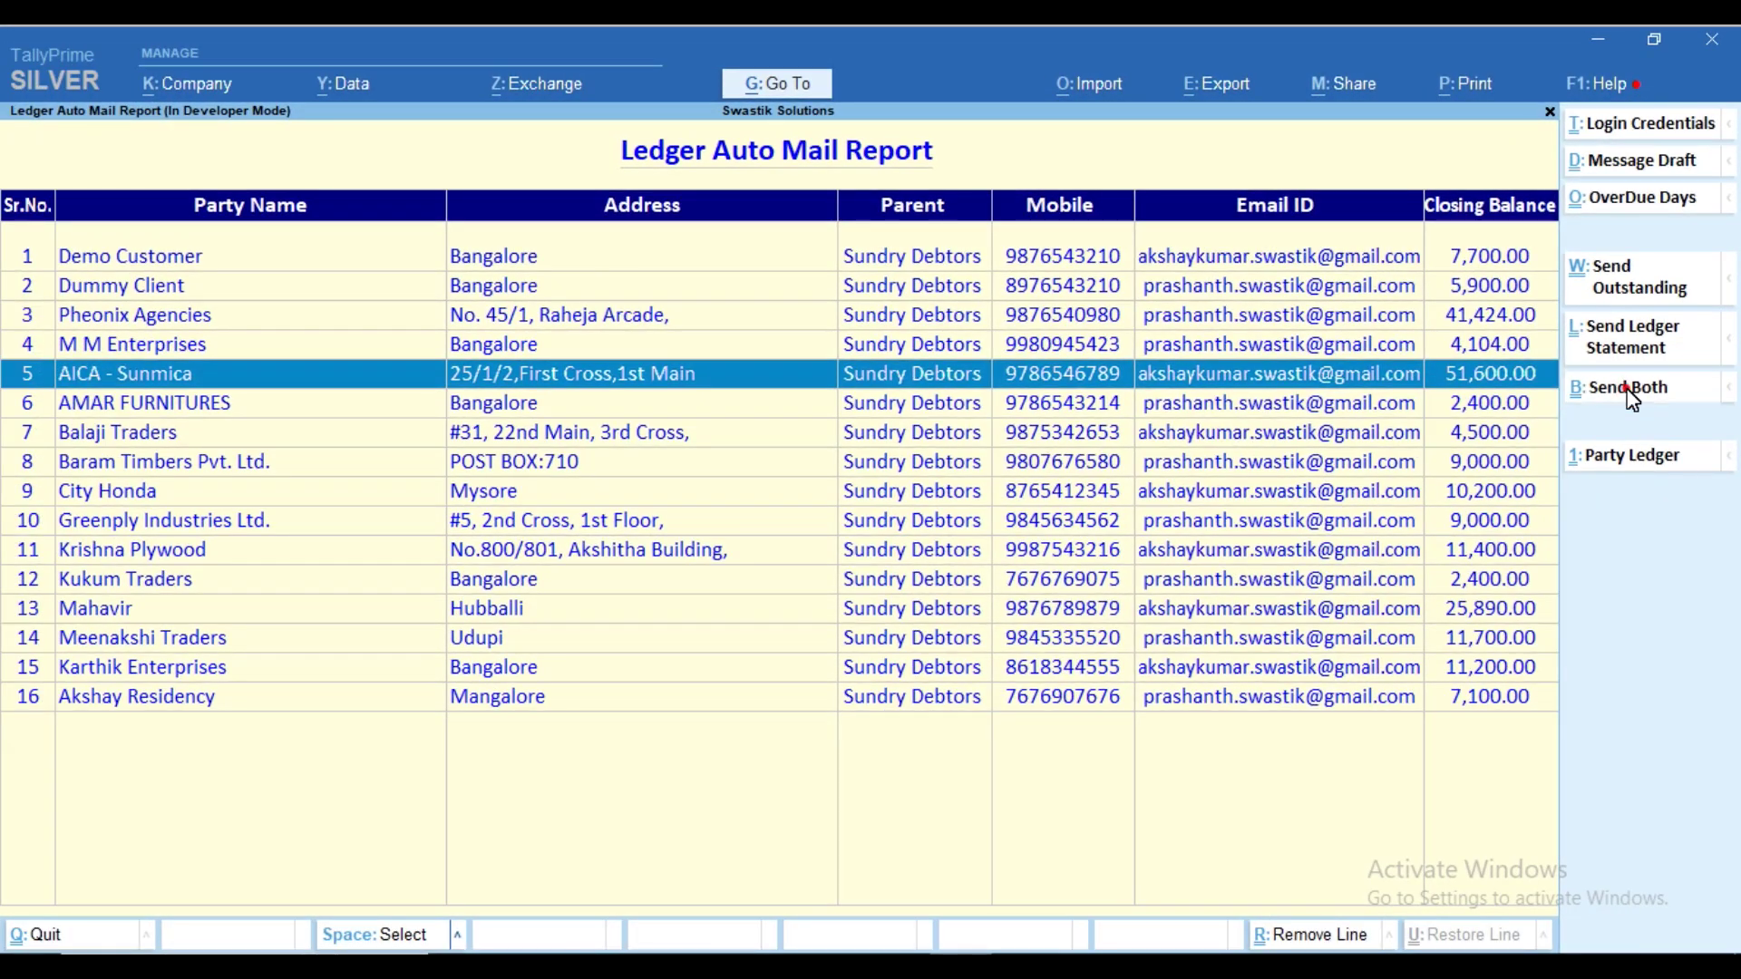
Send AICA - Sunmica both statements in one combined PDF email, then switch to Gmail
left_click(1629, 389)
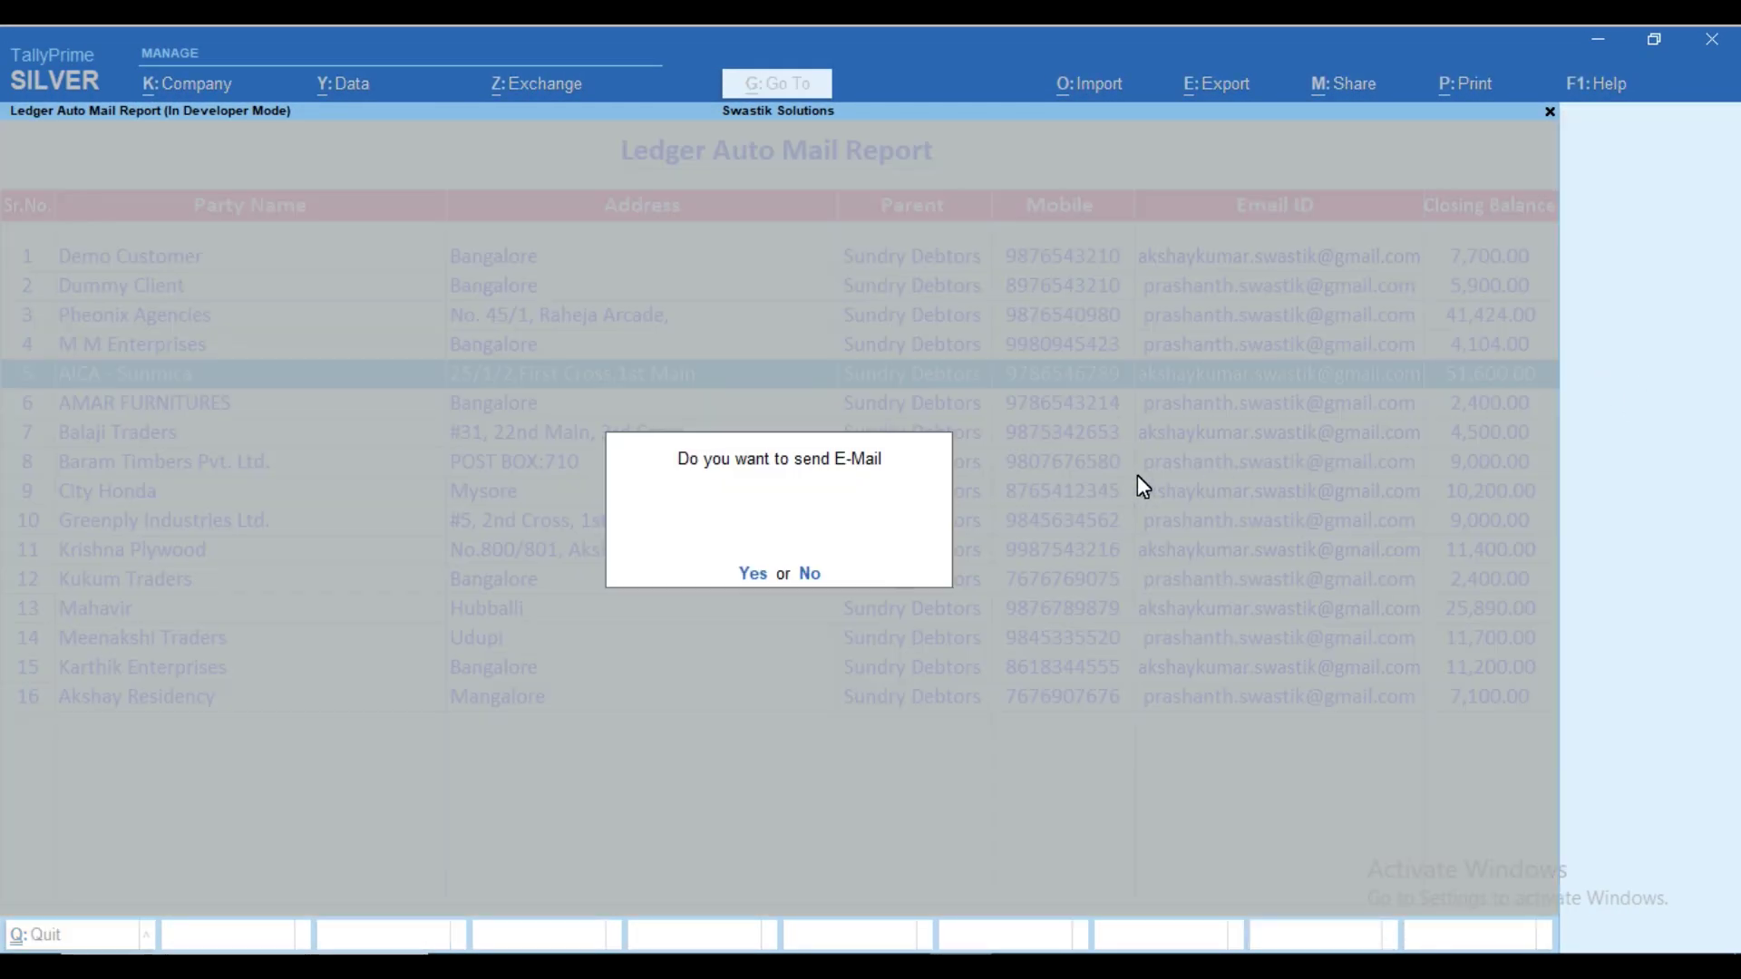
left_click(758, 584)
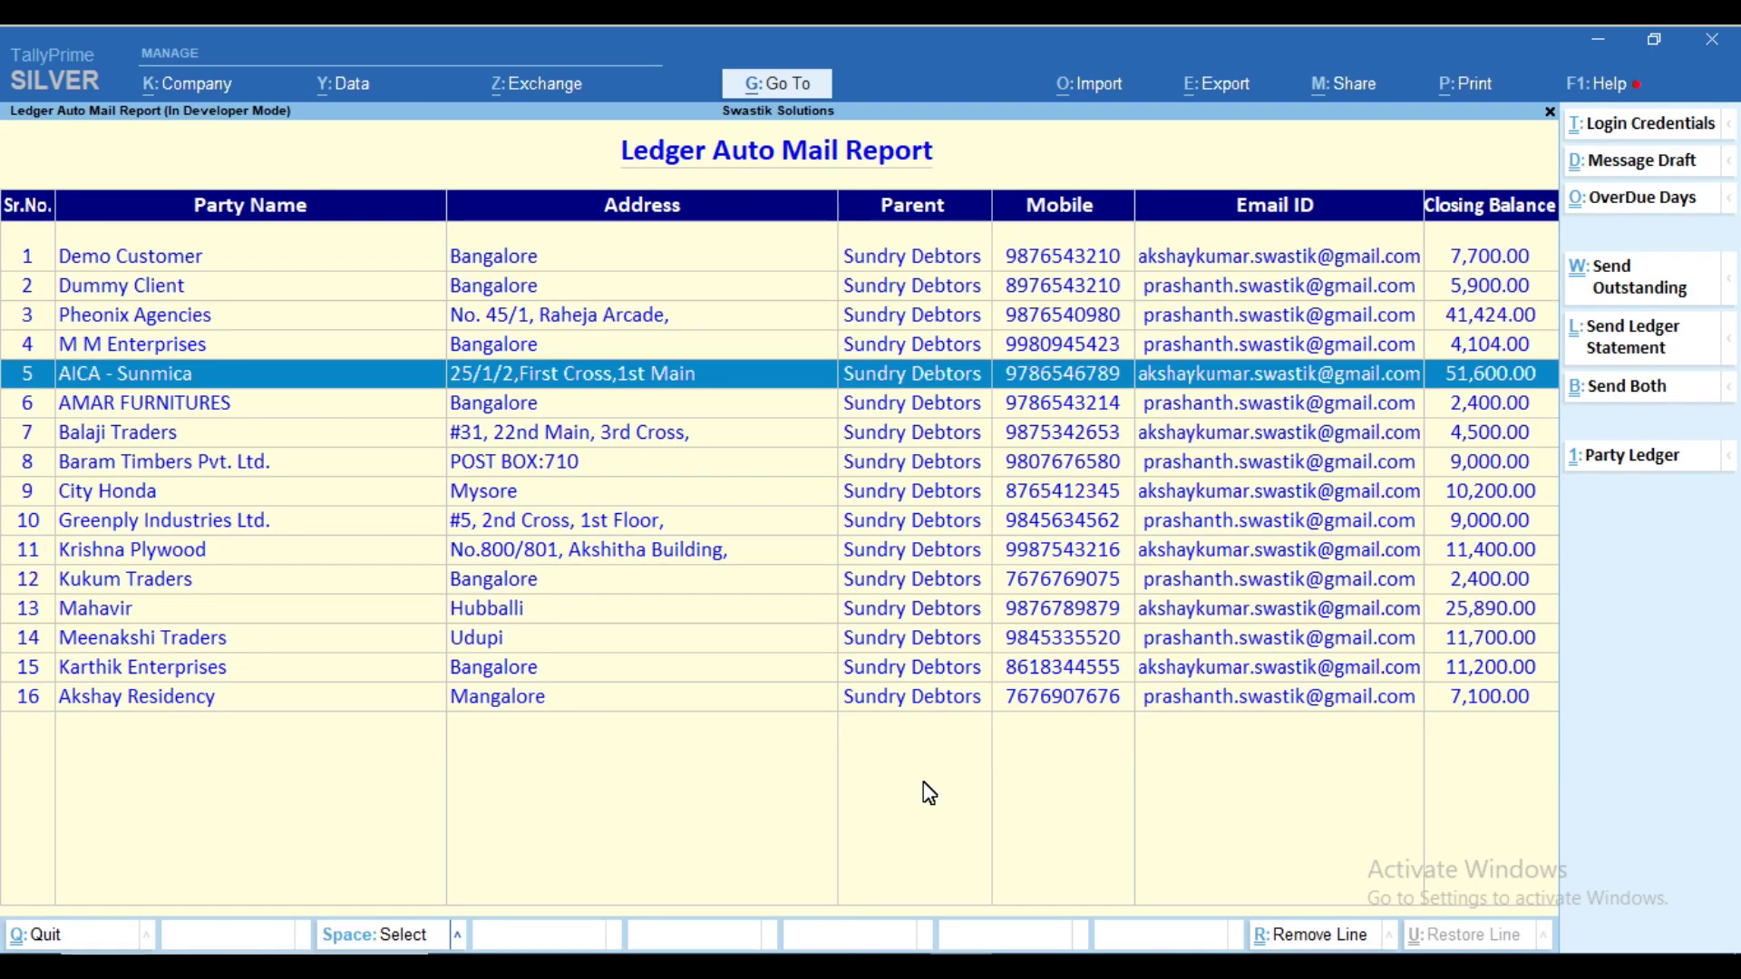
left_click(1003, 901)
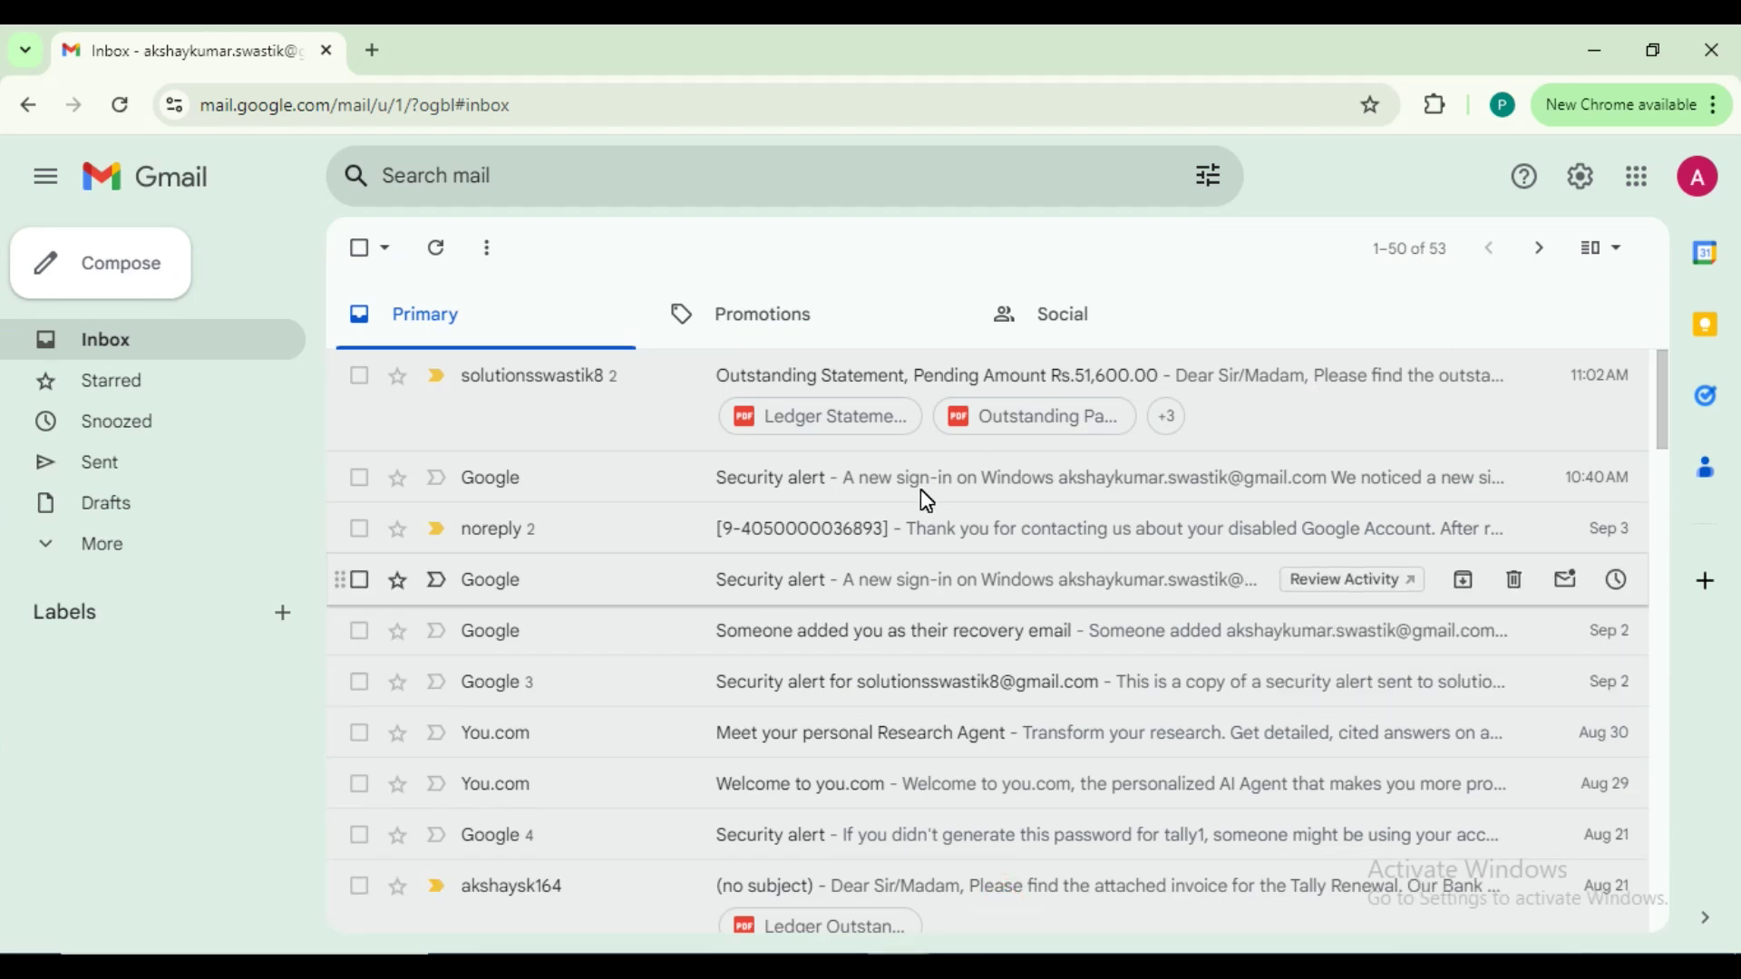
Preview Outstanding with Ledger Statement.pdf from the newest message and check the Bill-wise Details page
left_click(569, 404)
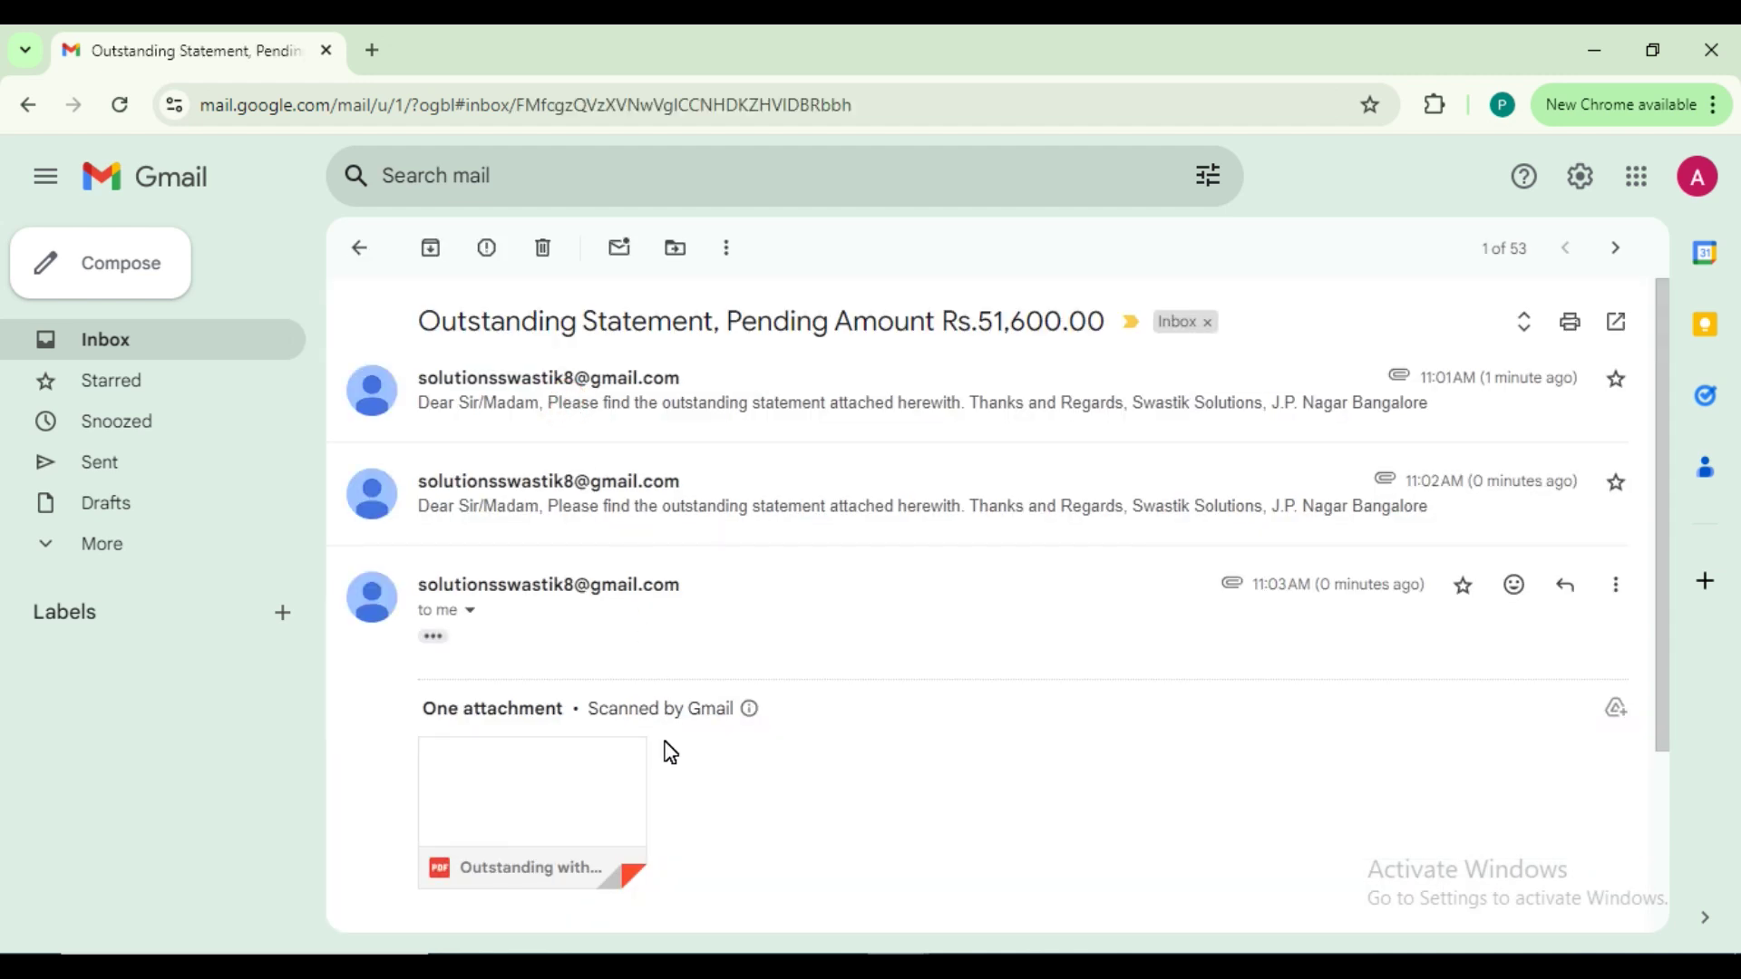
scroll(671, 736, "down", 3)
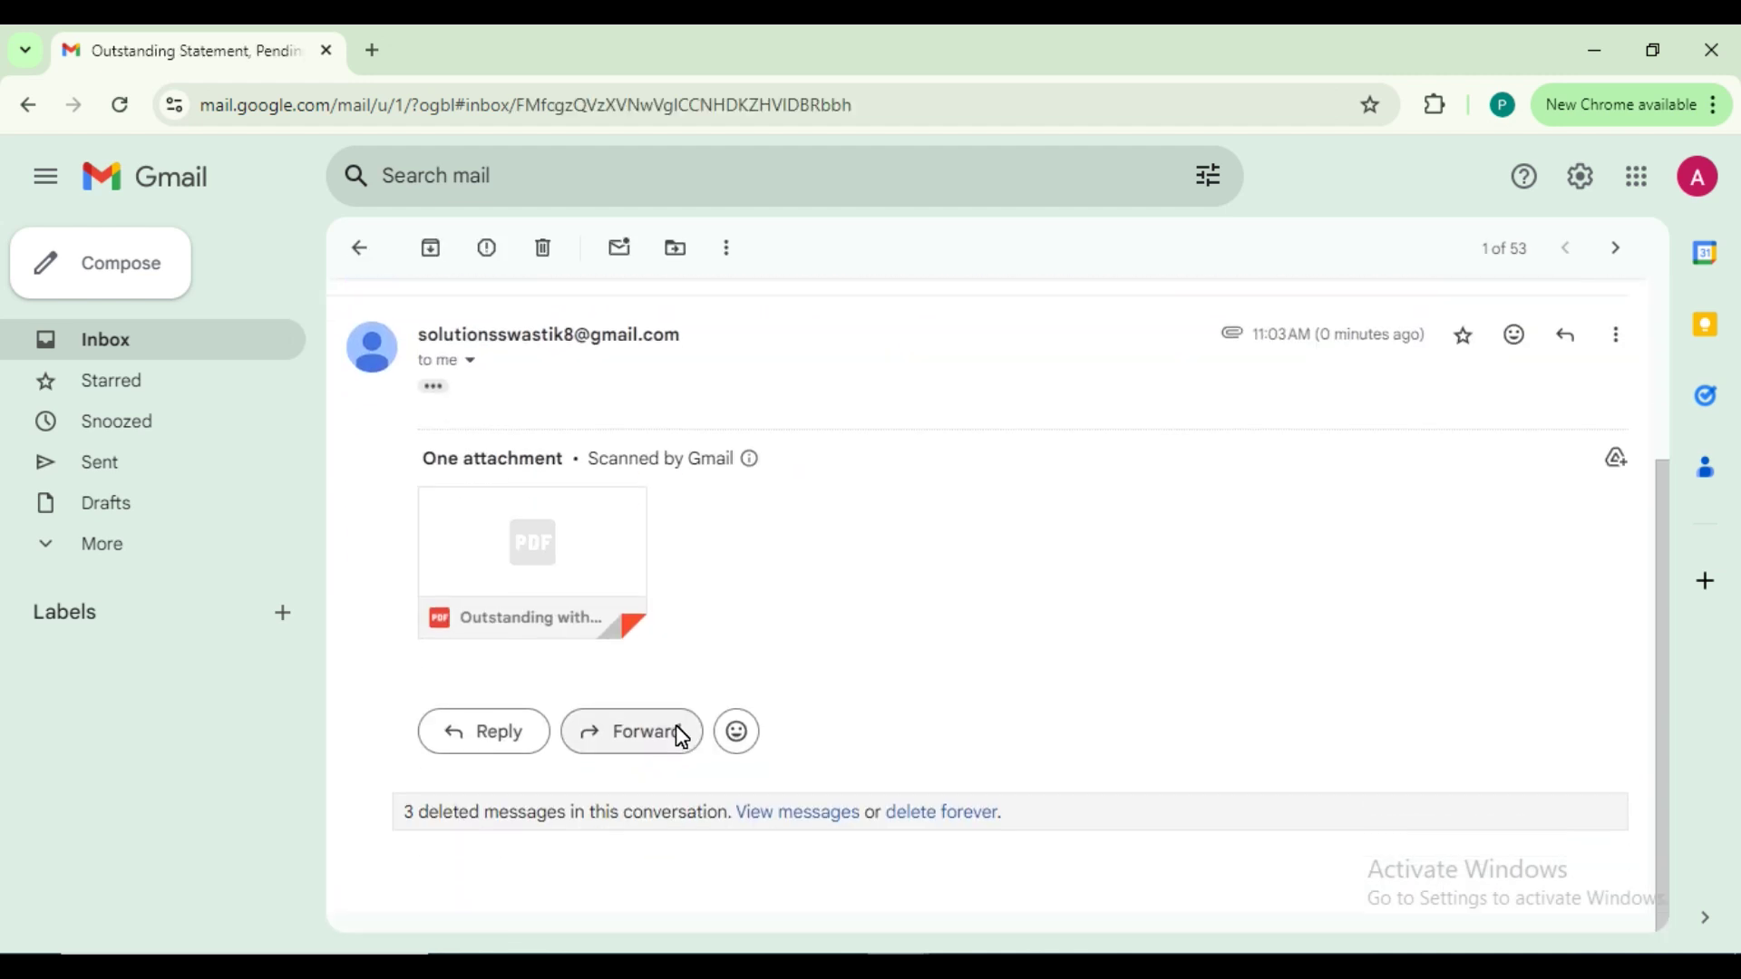
left_click(522, 535)
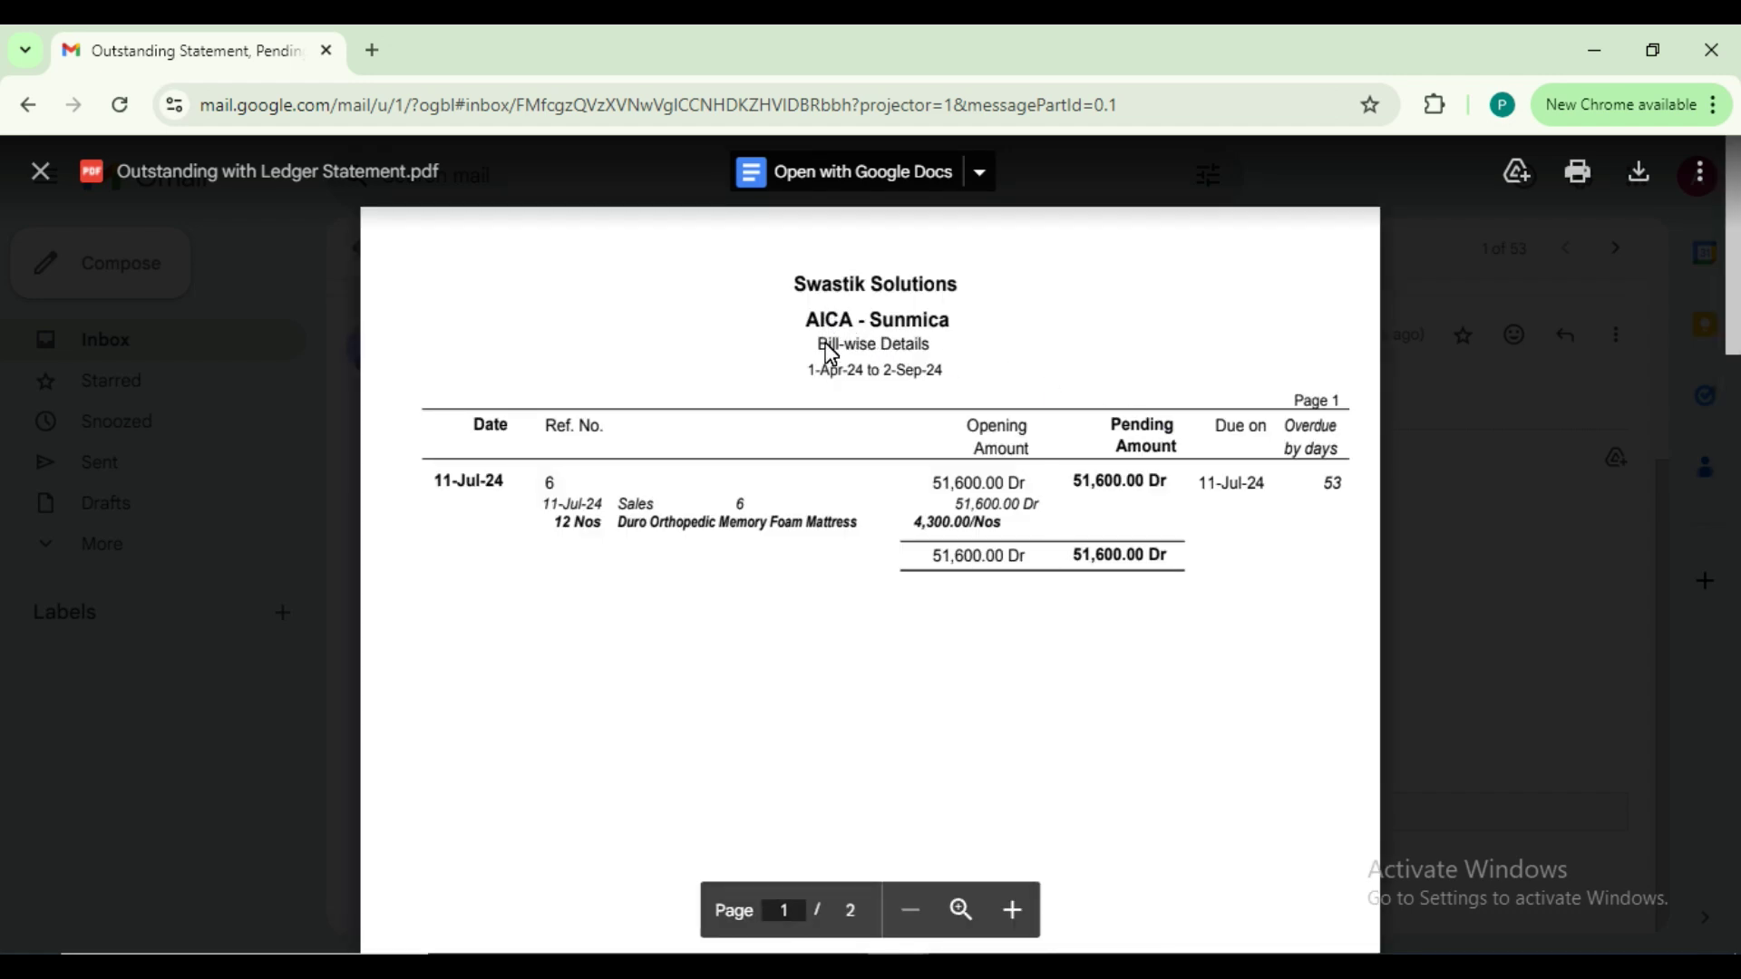
left_click_drag(818, 348, 916, 361)
left_click(881, 700)
Scroll to the Ledger Account page to confirm it, then close the PDF preview
scroll(861, 604, "down", 10)
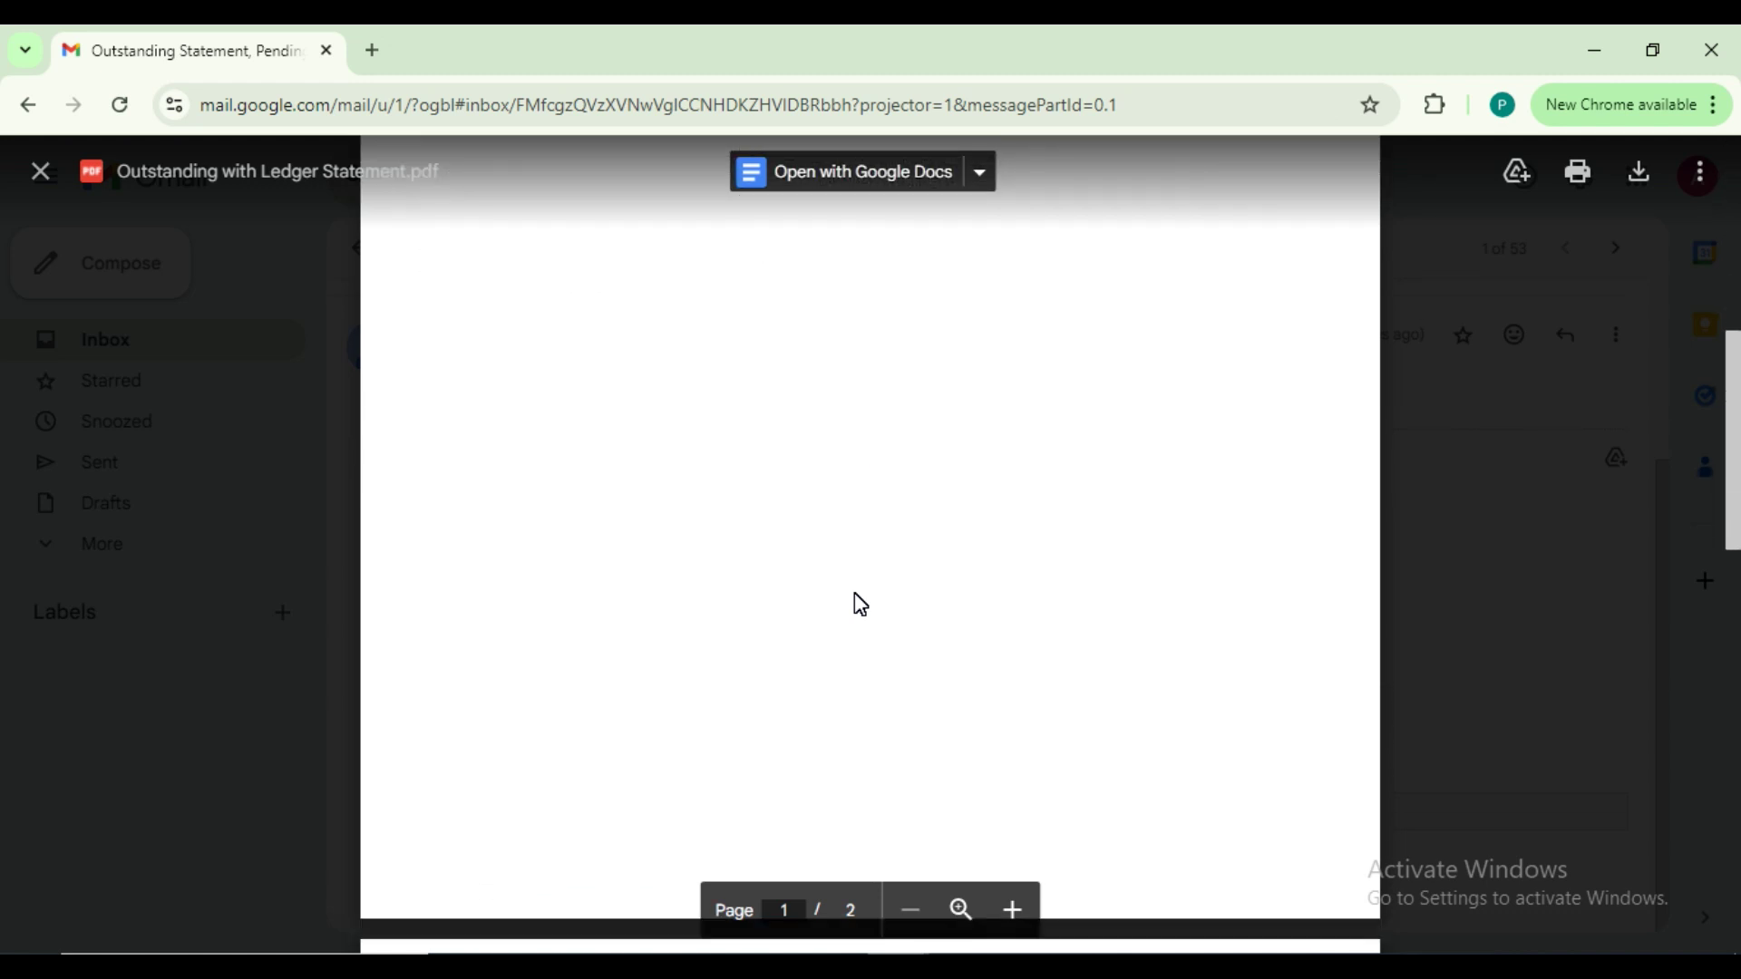
scroll(857, 571, "down", 2)
left_click_drag(811, 408, 976, 419)
left_click(879, 590)
scroll(878, 591, "down", 5)
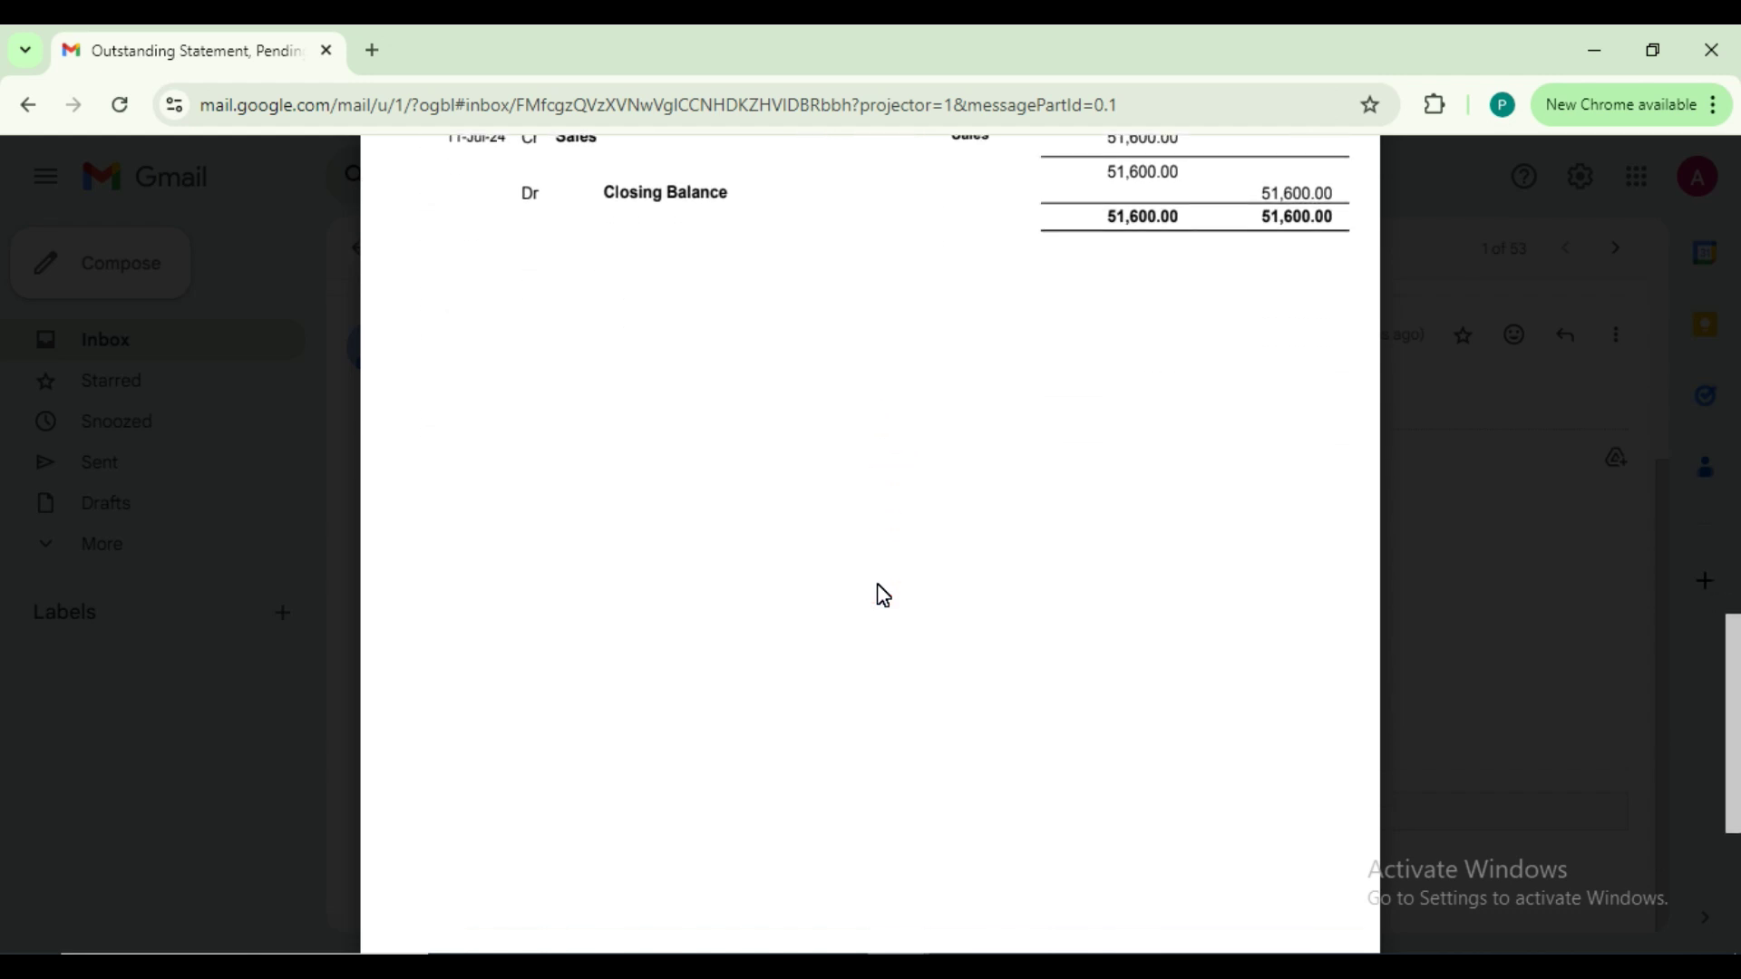
scroll(879, 595, "up", 10)
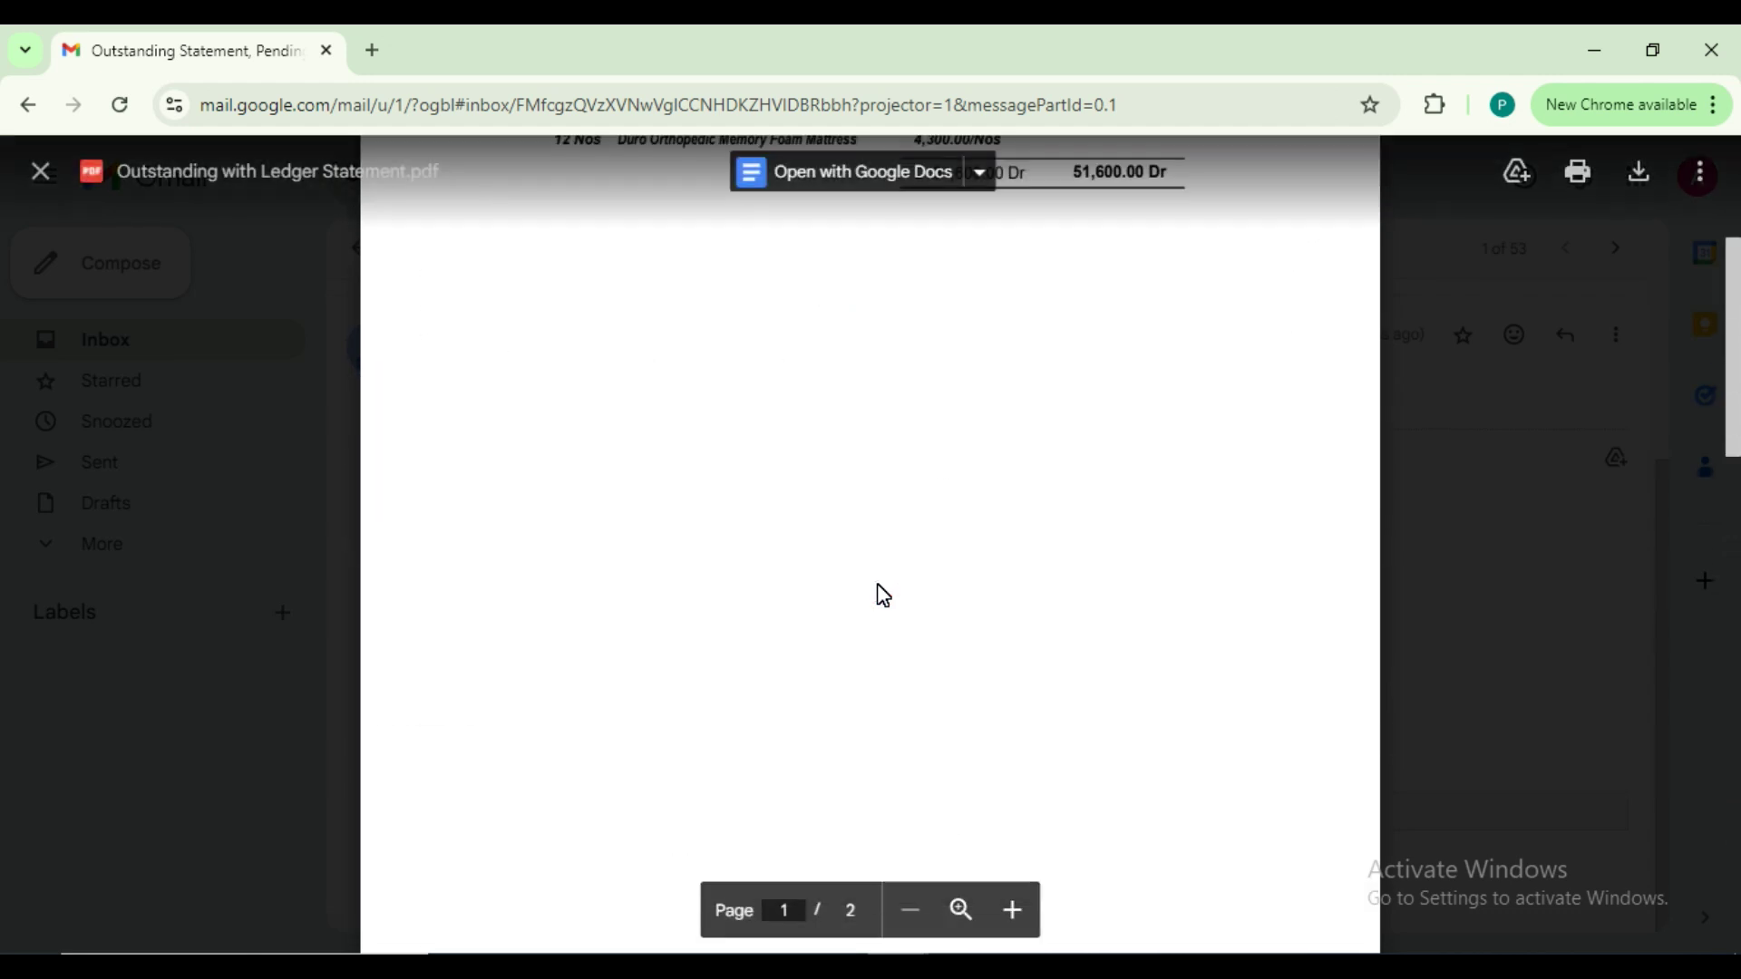
scroll(884, 596, "up", 4)
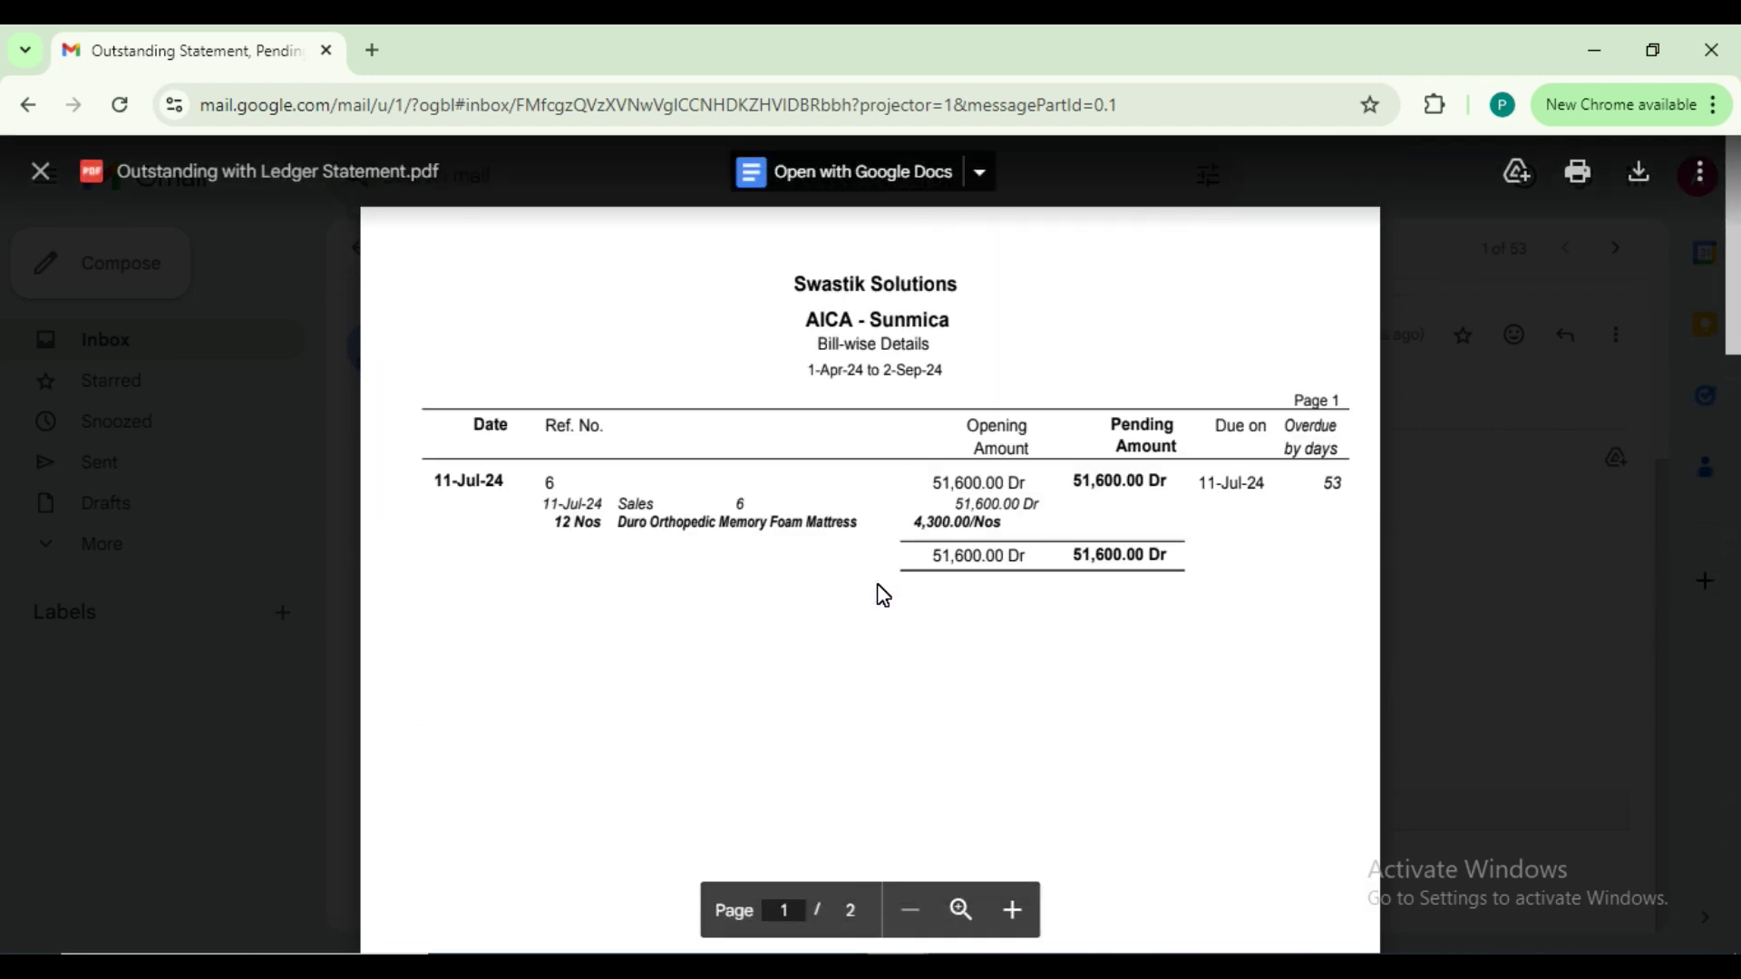
left_click(46, 167)
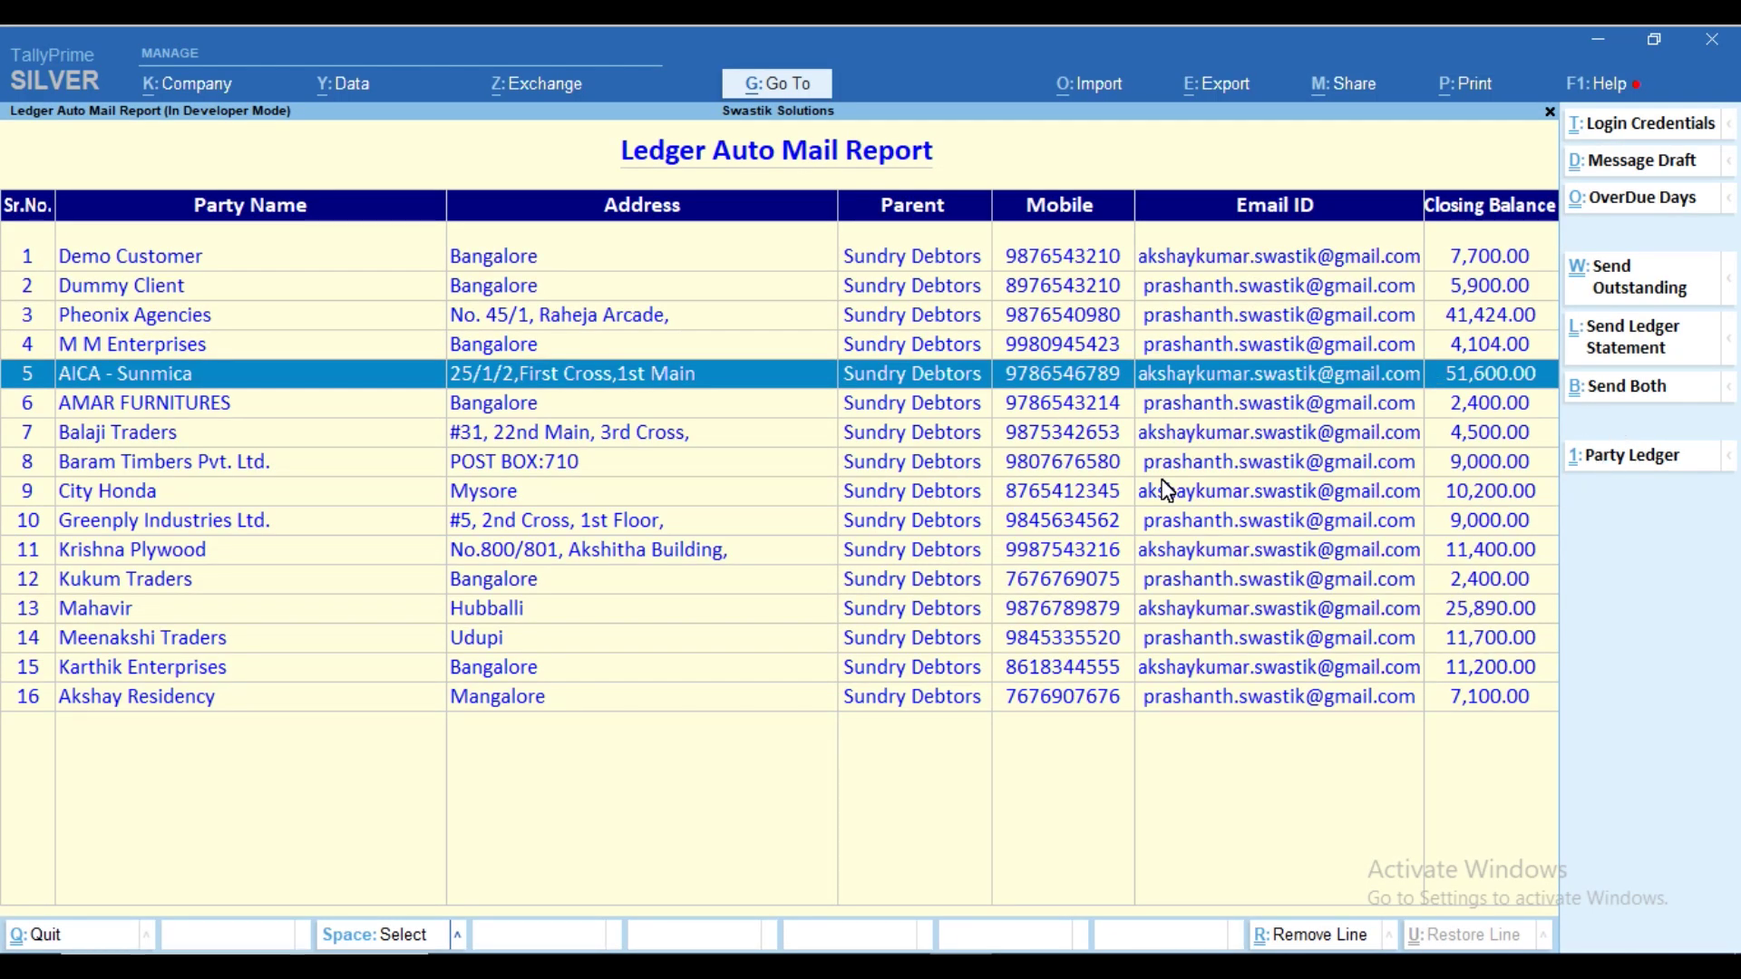
Mark the AICA - Sunmica line, then use Select All to mark all 16 debtors for mailing
key("space")
left_click(682, 827)
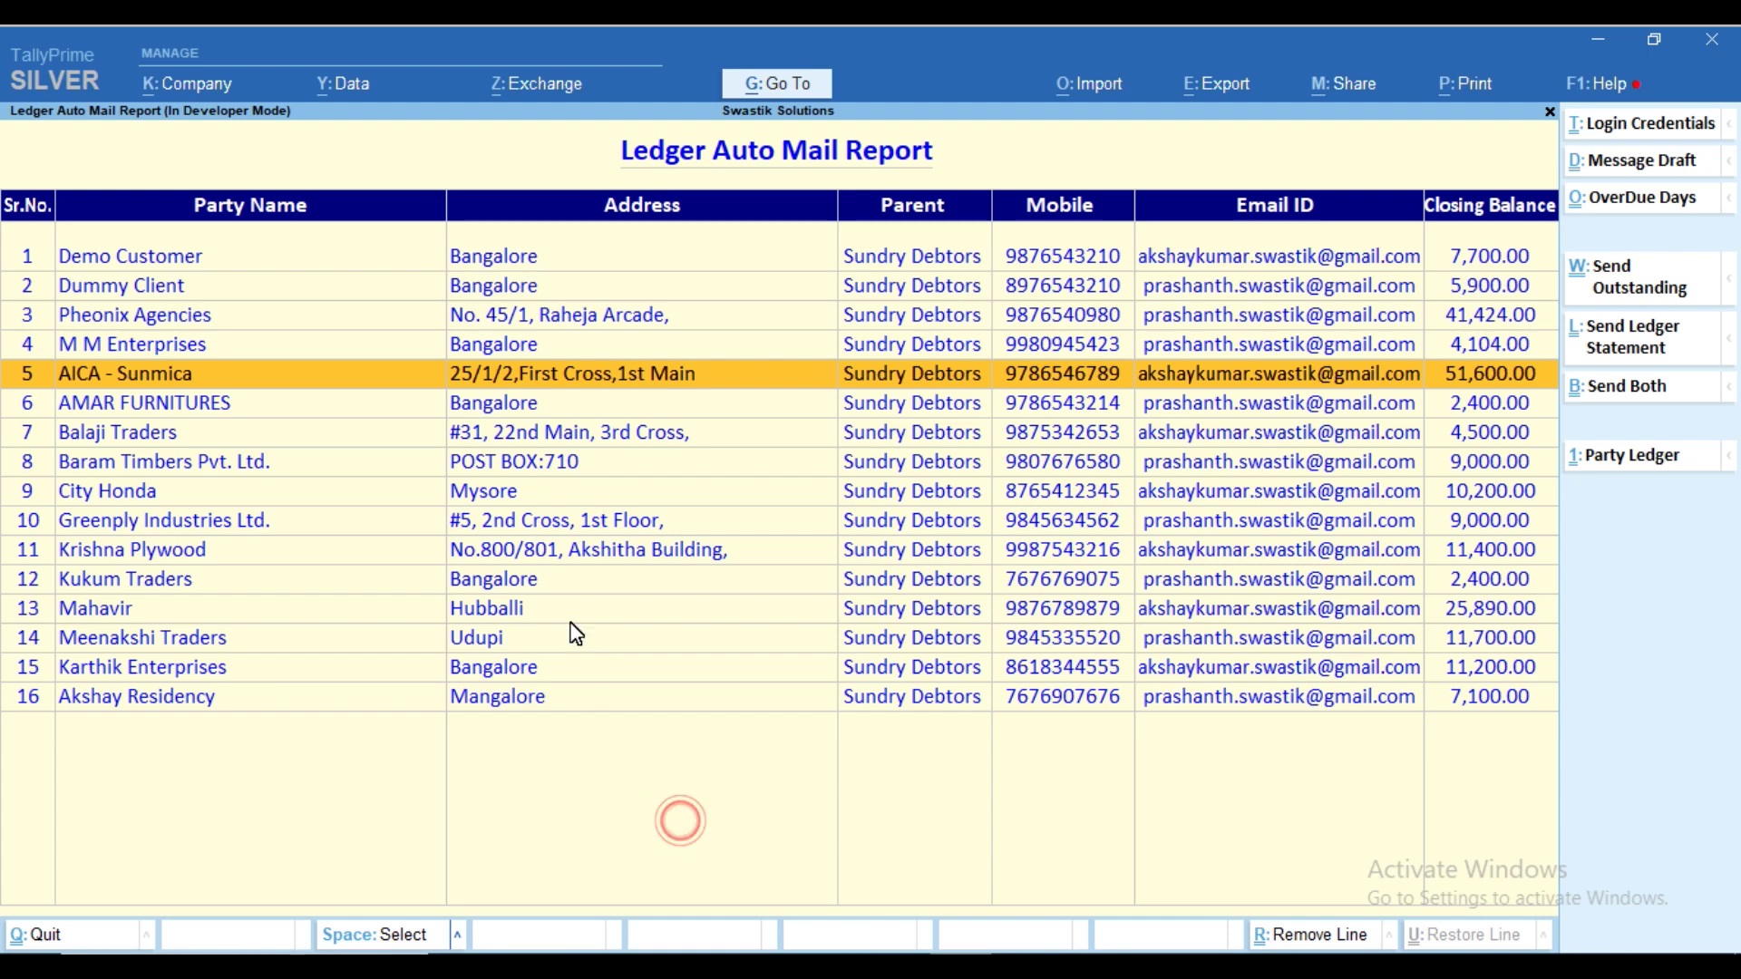
left_click(458, 936)
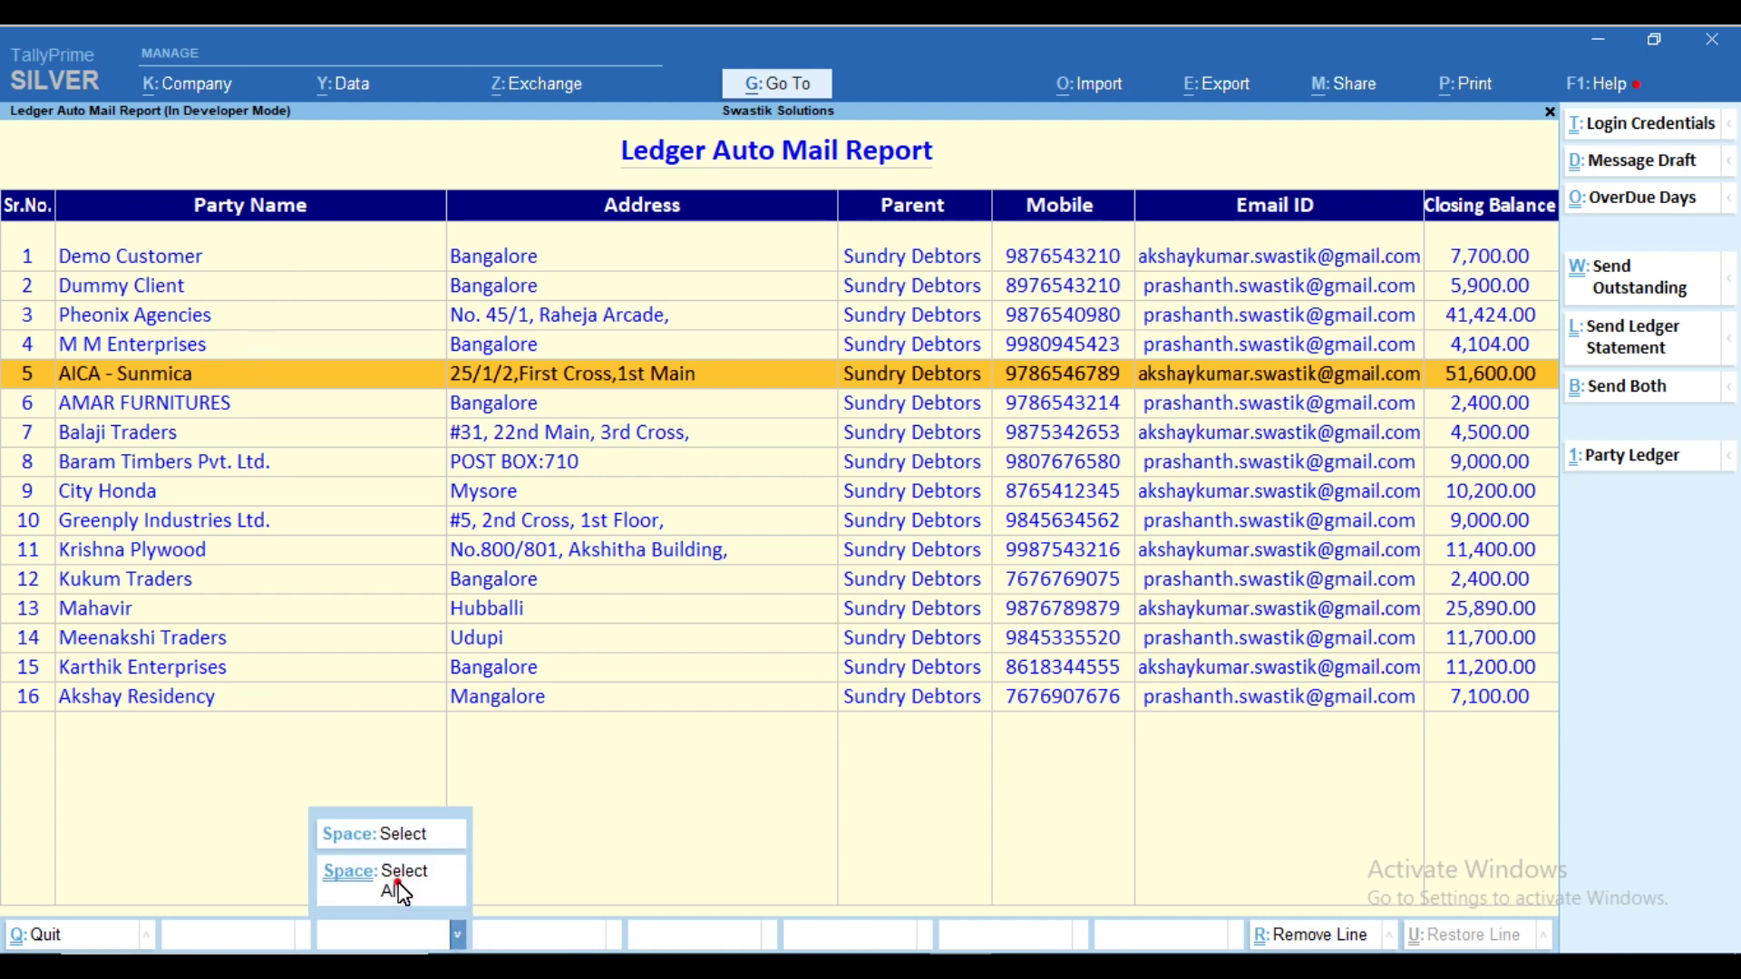
left_click(413, 893)
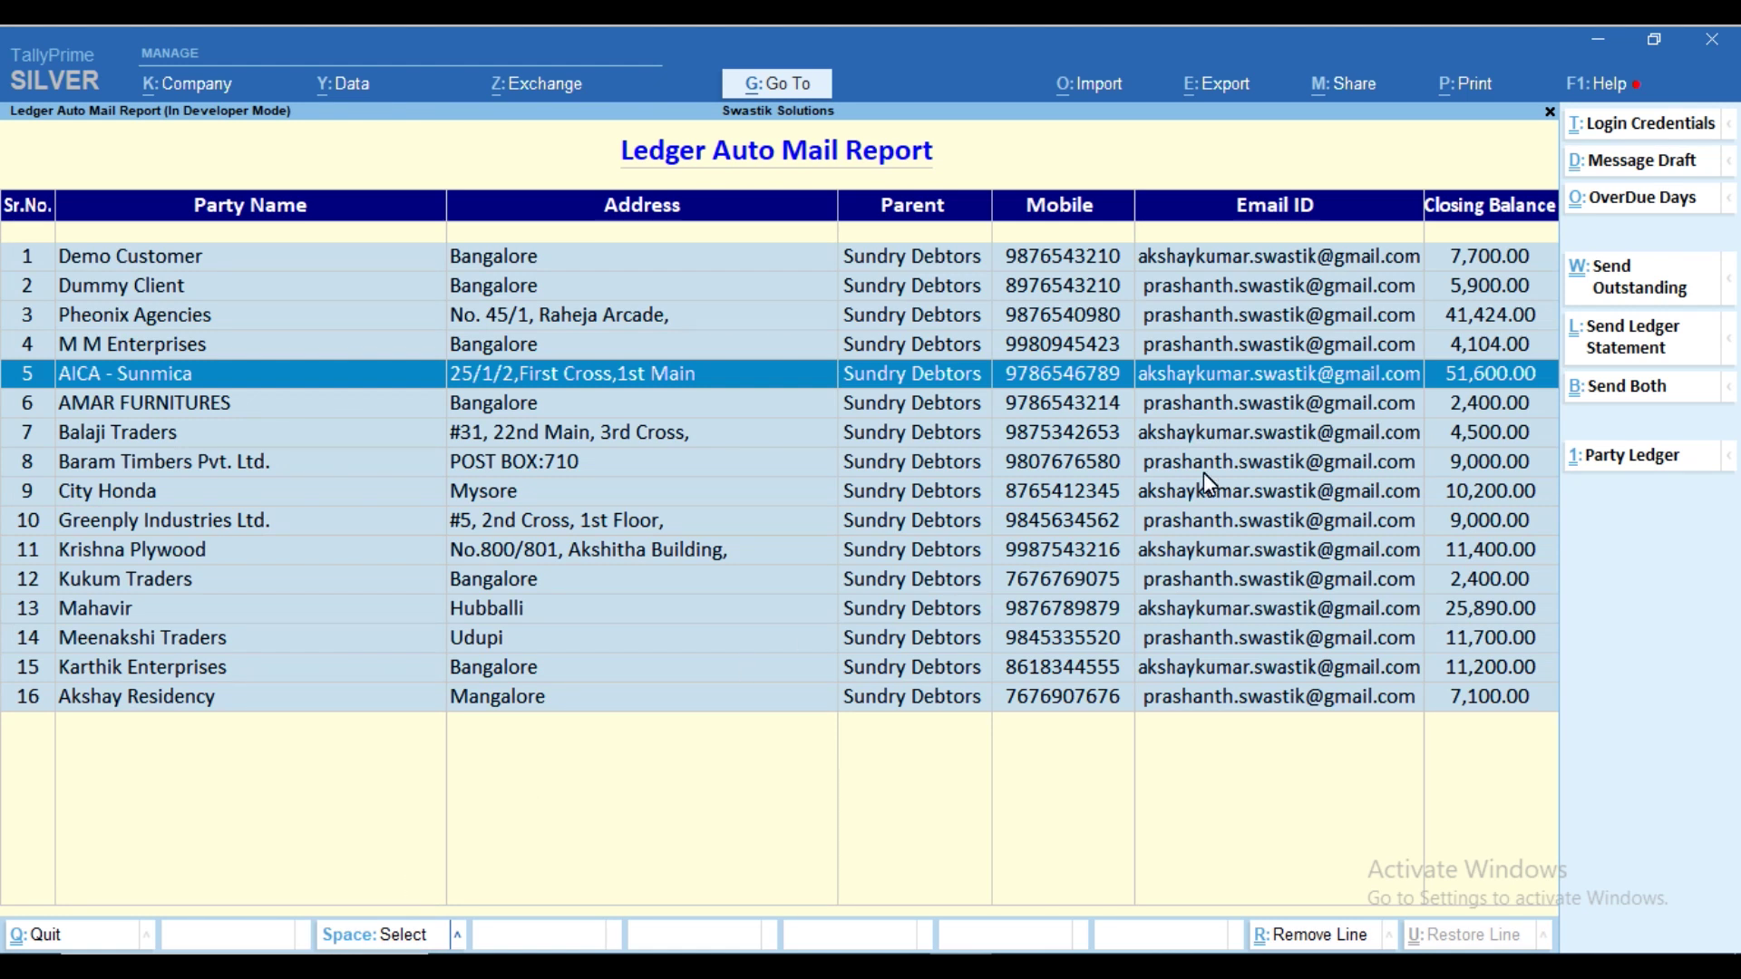